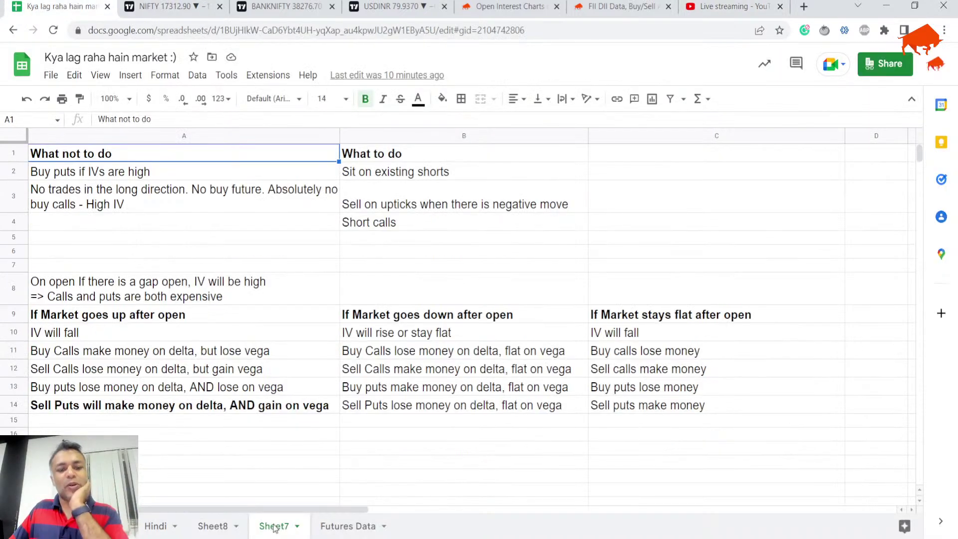
- Switch to the daily-notes sheet and scroll through the 30-Aug entry and the 29-Aug trades note in B22
left_click(134, 410)
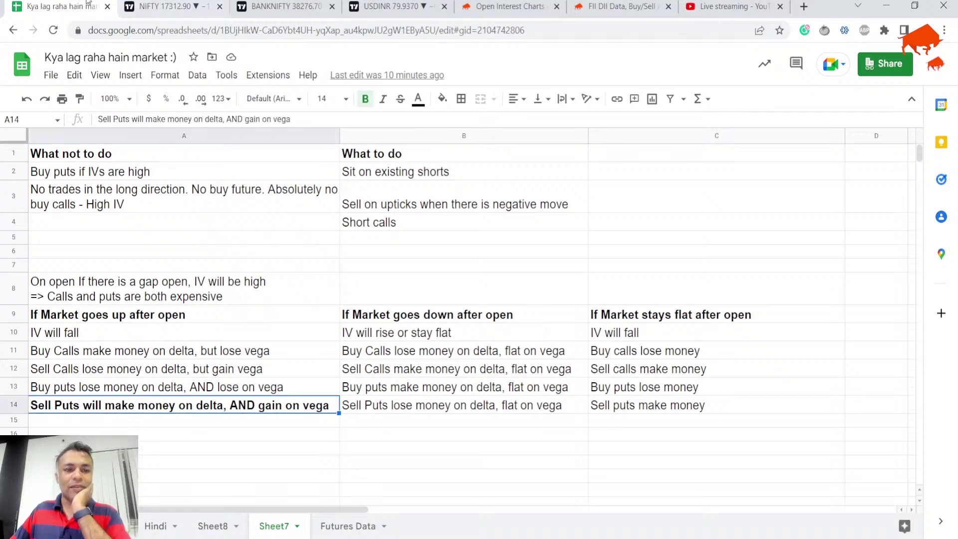
left_click(75, 526)
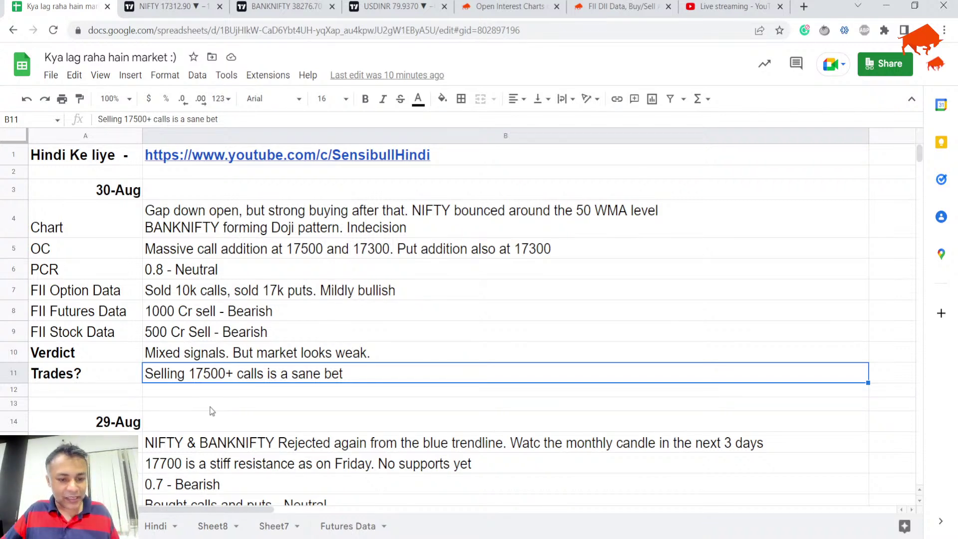
scroll(210, 410, "down", 5)
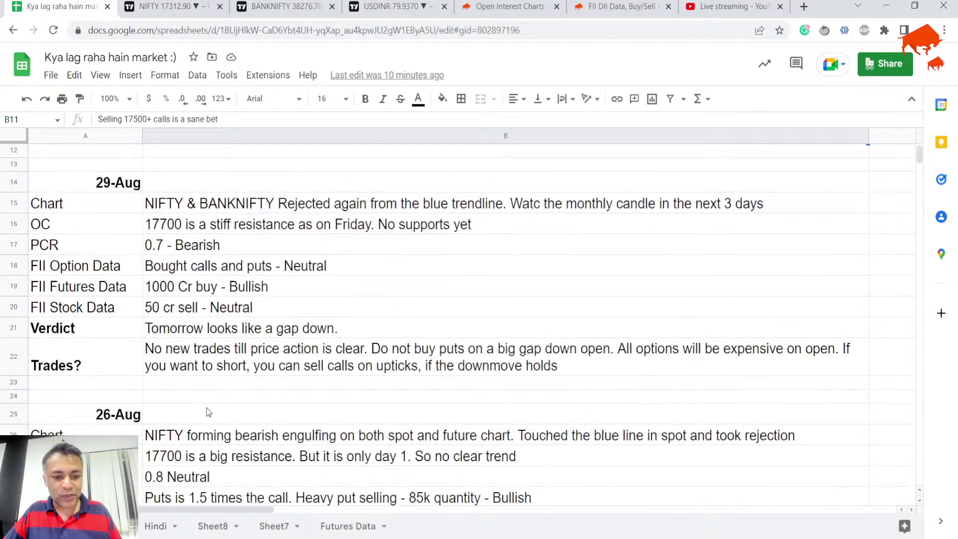
left_click(233, 372)
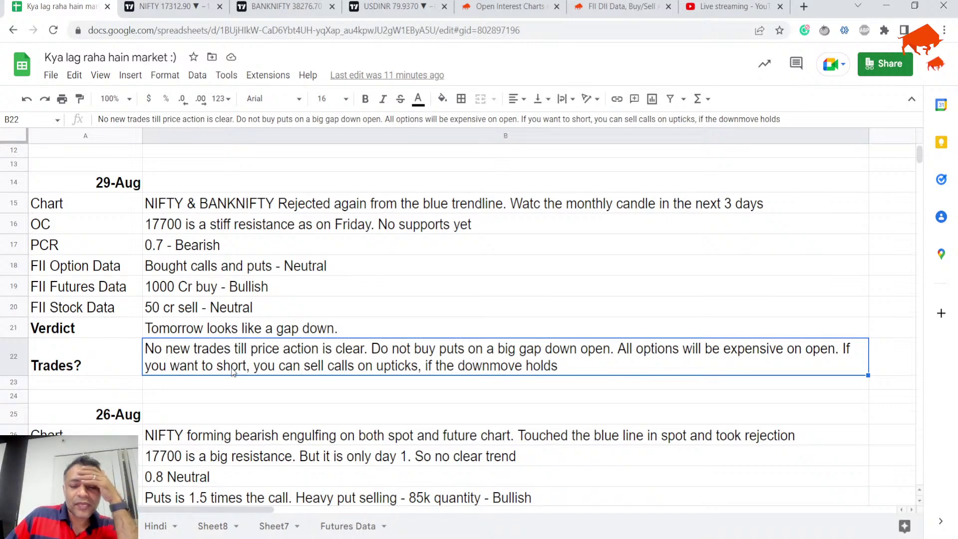
scroll(344, 397, "up", 5)
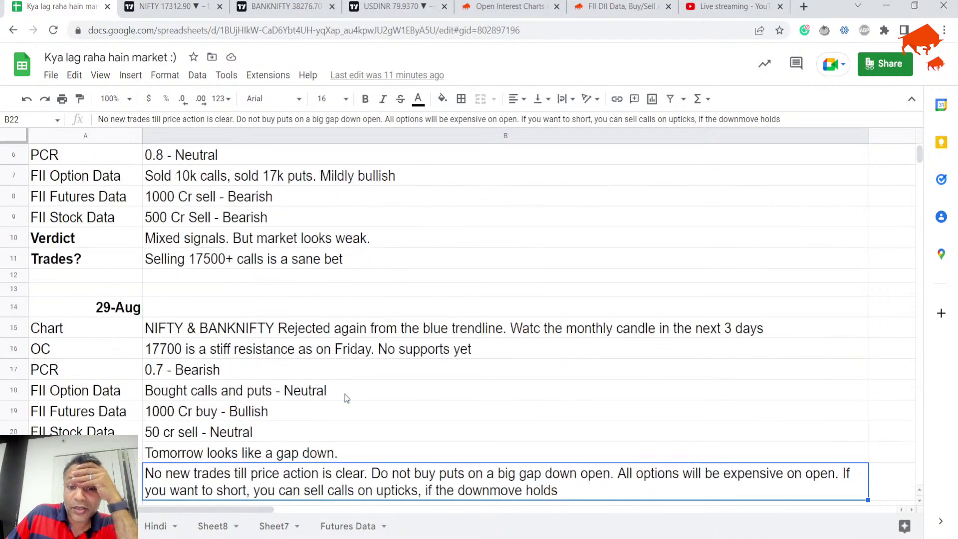
scroll(347, 398, "down", 1)
scroll(347, 398, "up", 1)
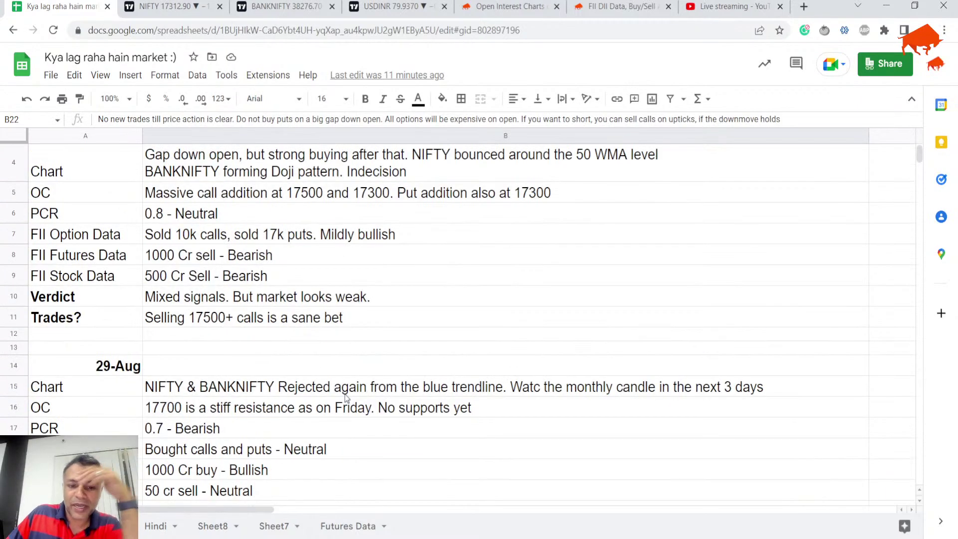
scroll(345, 398, "down", 1)
scroll(347, 398, "up", 2)
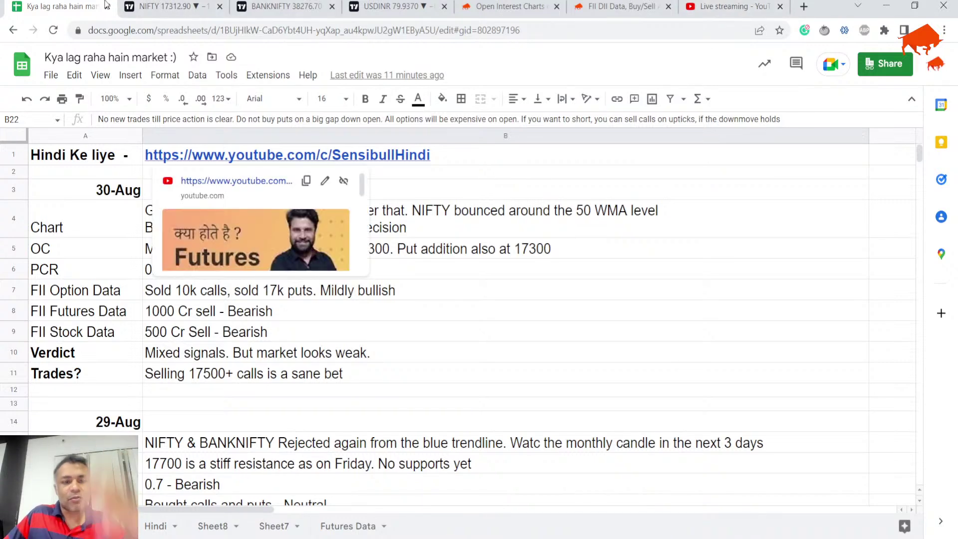
- Compare the NIFTY, BANKNIFTY and USDINR charts, then set NIFTY to 1-week candles
left_click(146, 4)
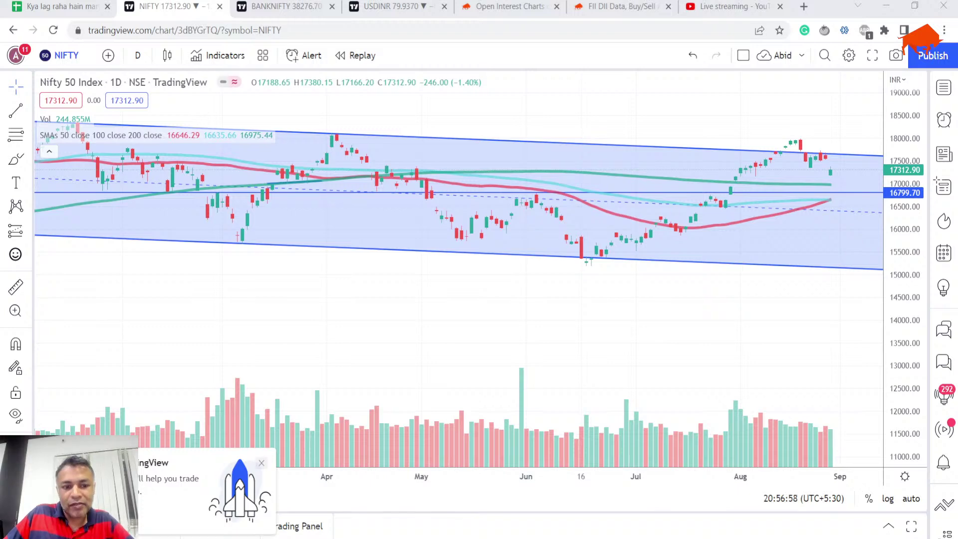
scroll(727, 192, "down", 3)
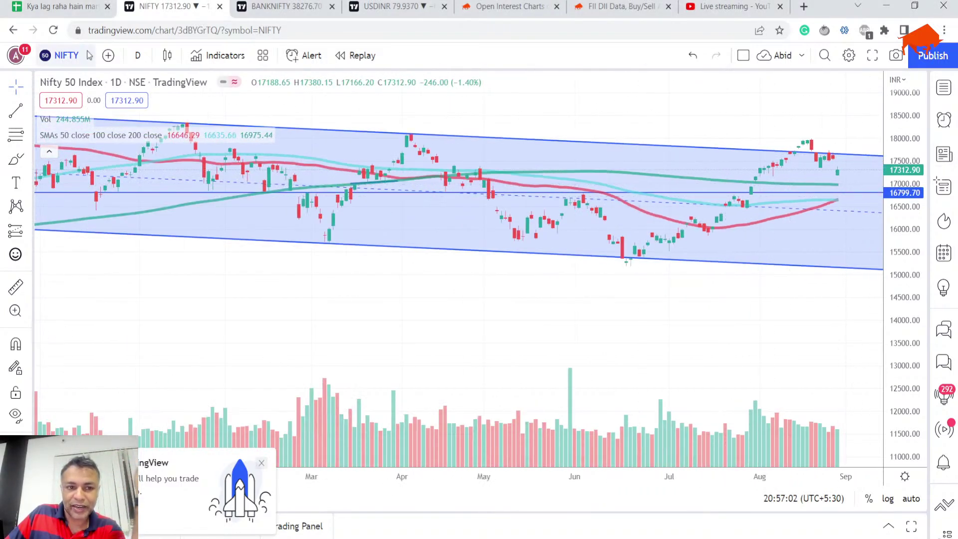
left_click(277, 6)
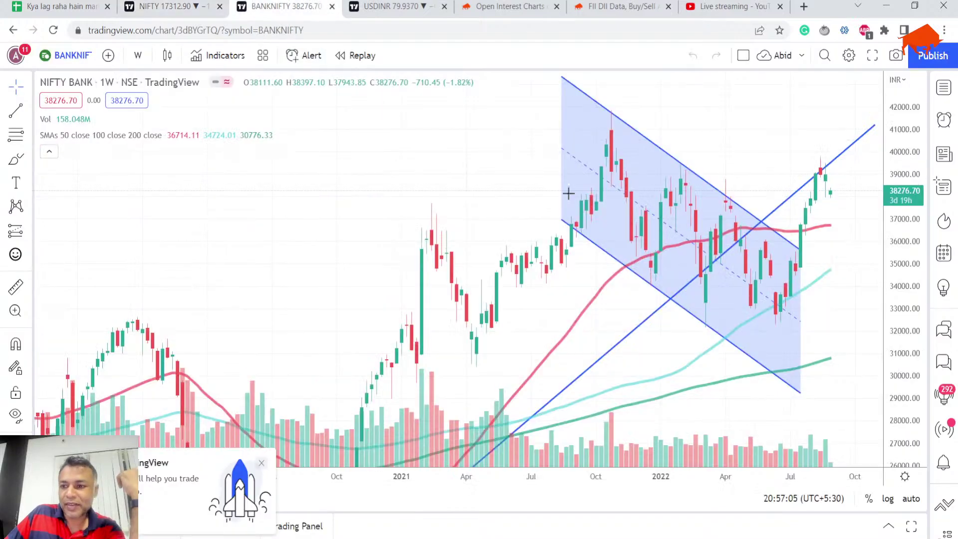
left_click(392, 6)
left_click(183, 4)
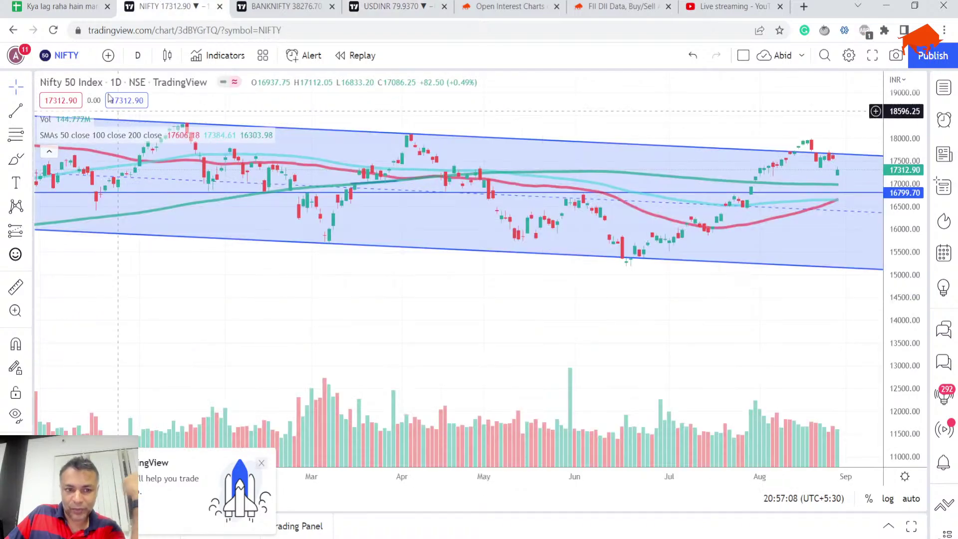
left_click(137, 56)
left_click(151, 493)
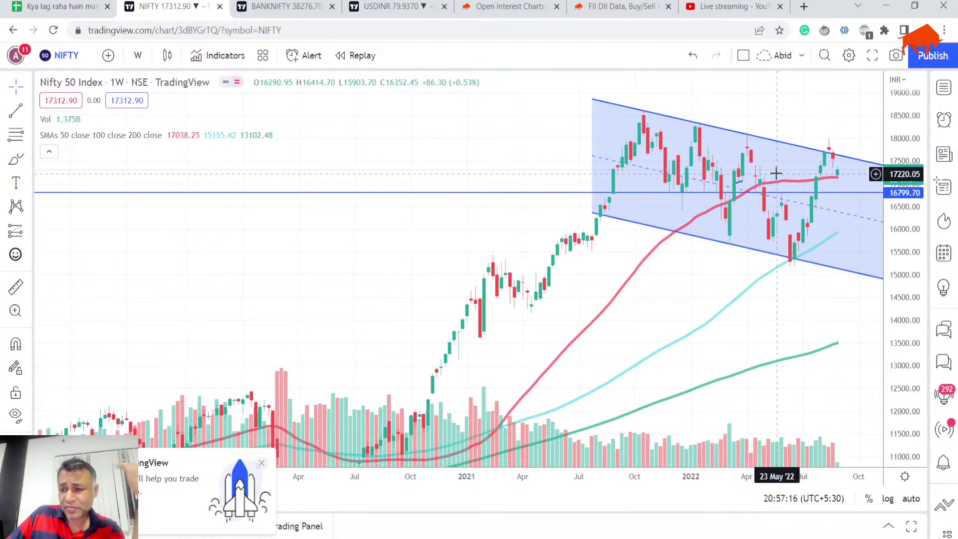
- View BANKNIFTY on weekly candles after a glance at USD/INR
left_click(282, 6)
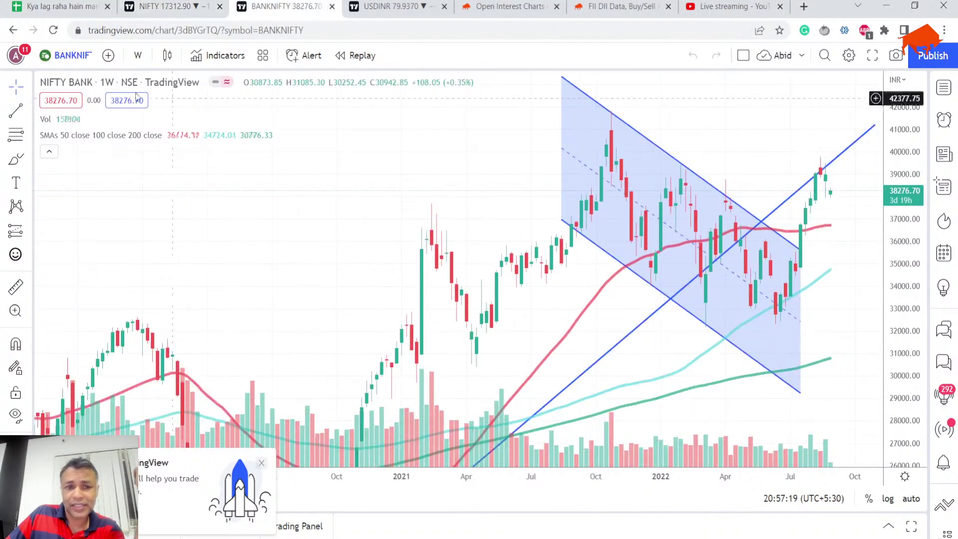
scroll(783, 234, "up", 3)
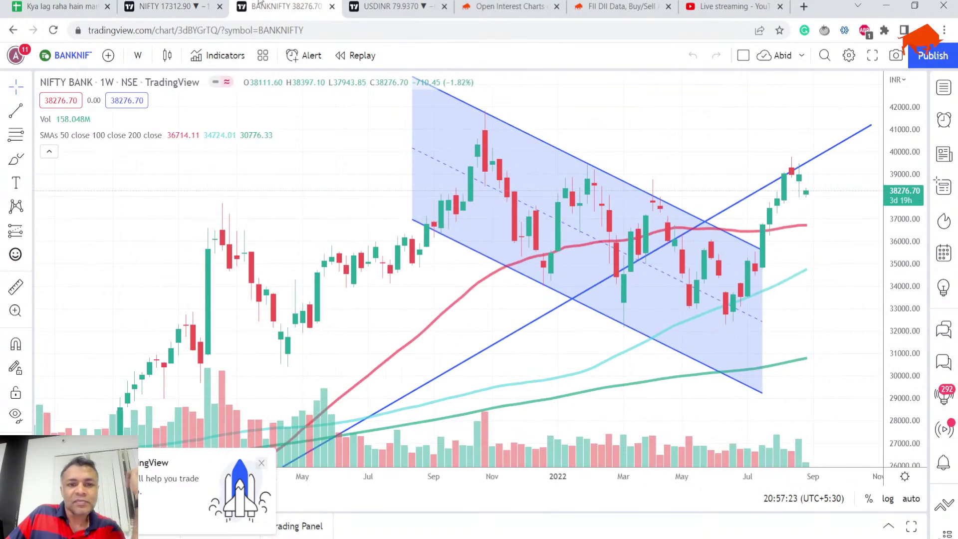
left_click(388, 6)
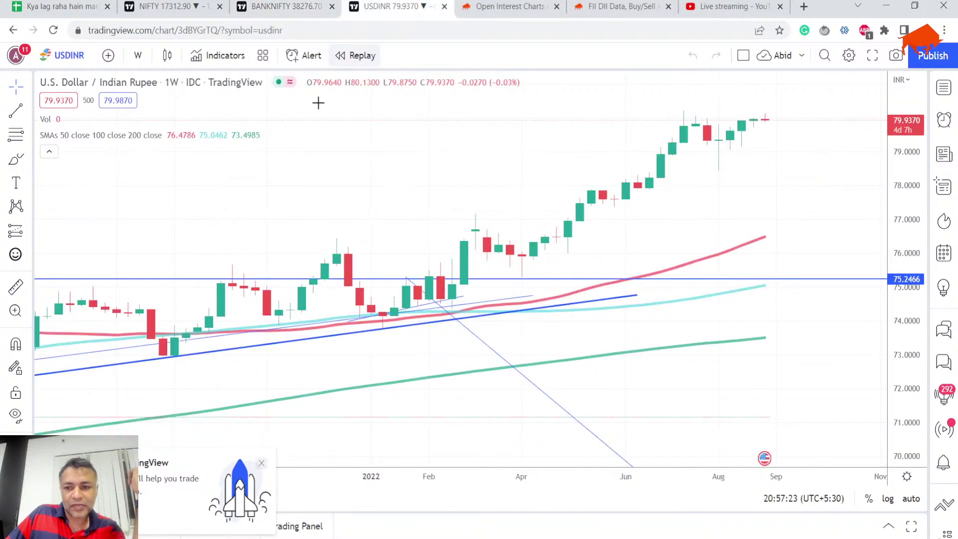
left_click(280, 6)
left_click(138, 56)
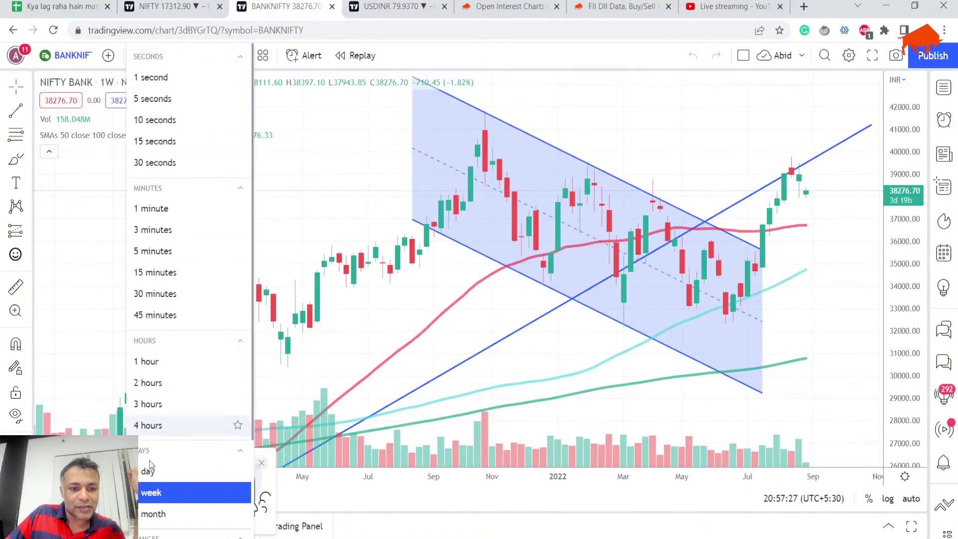
left_click(151, 497)
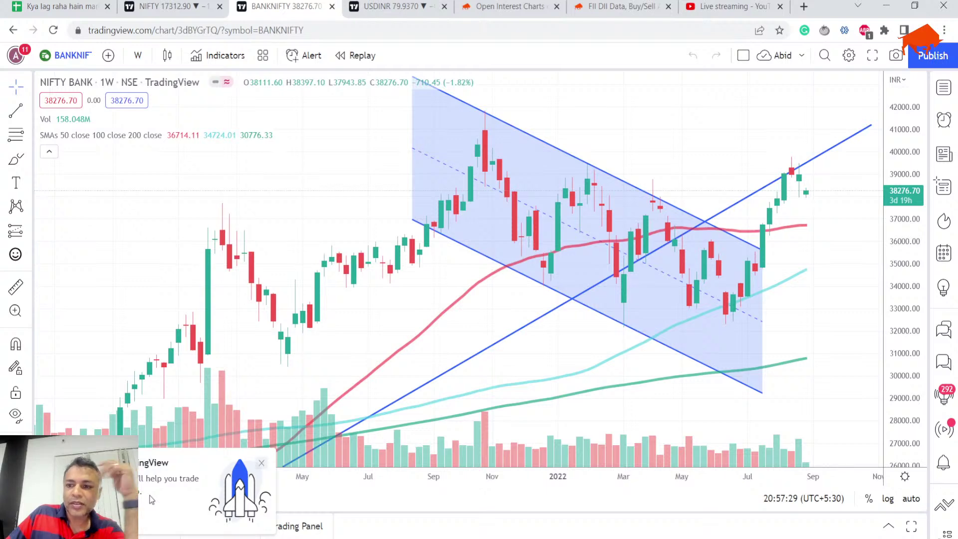
- Toggle BANKNIFTY between daily and weekly candles, leaving it on 1-day, and return to NIFTY
left_click(142, 55)
left_click(171, 474)
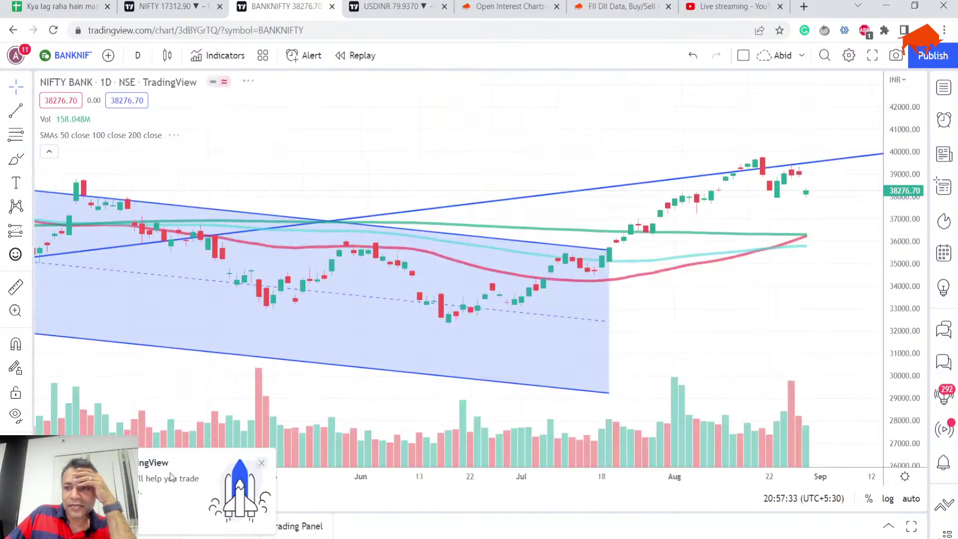
left_click(137, 55)
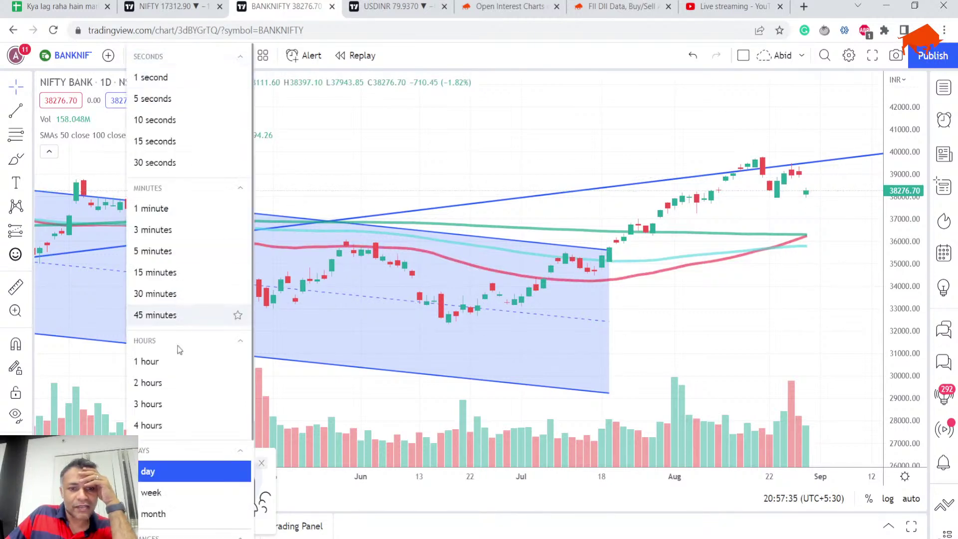
left_click(171, 496)
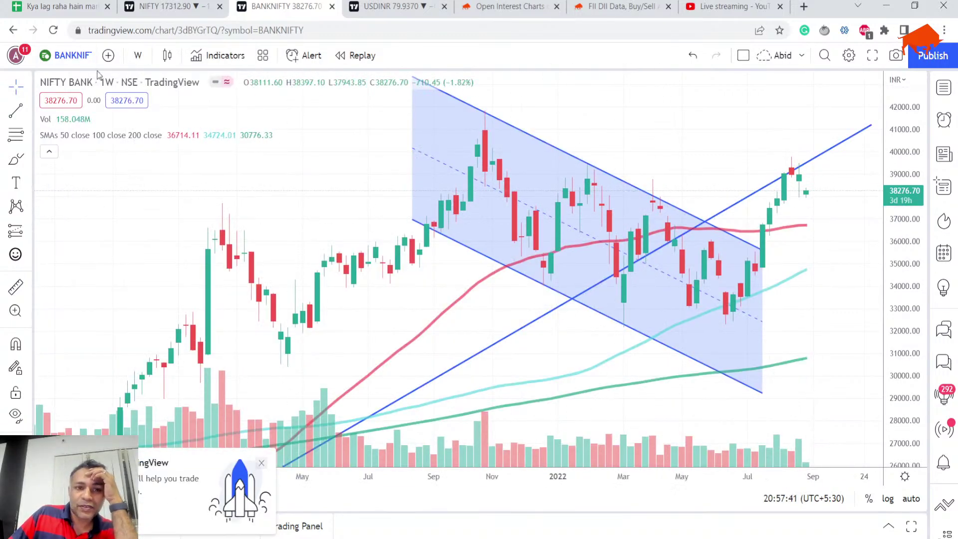
left_click(140, 55)
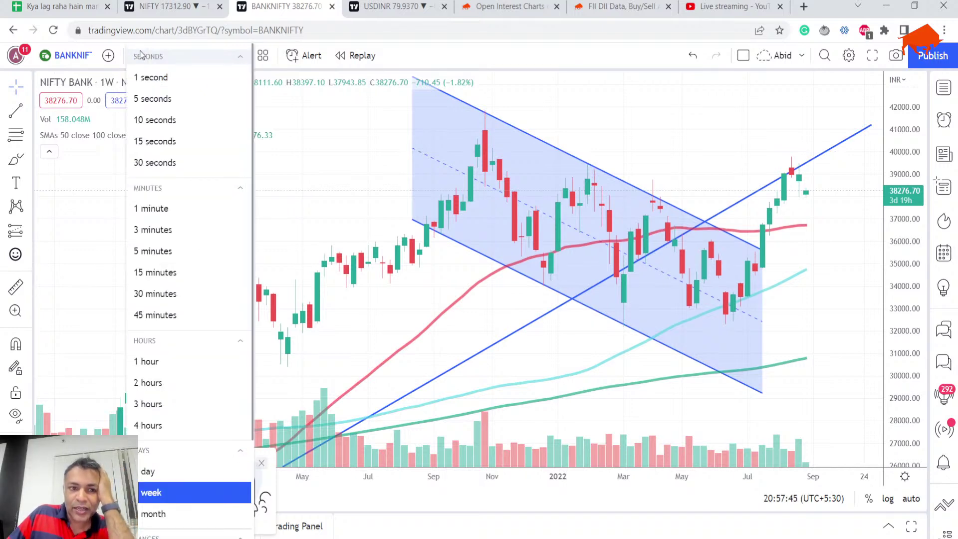
left_click(147, 471)
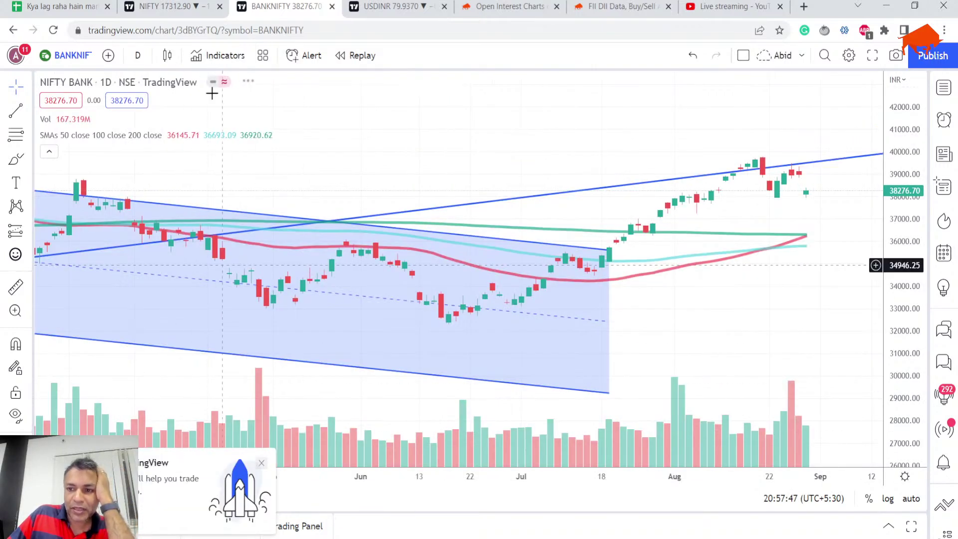
left_click(172, 7)
left_click(138, 55)
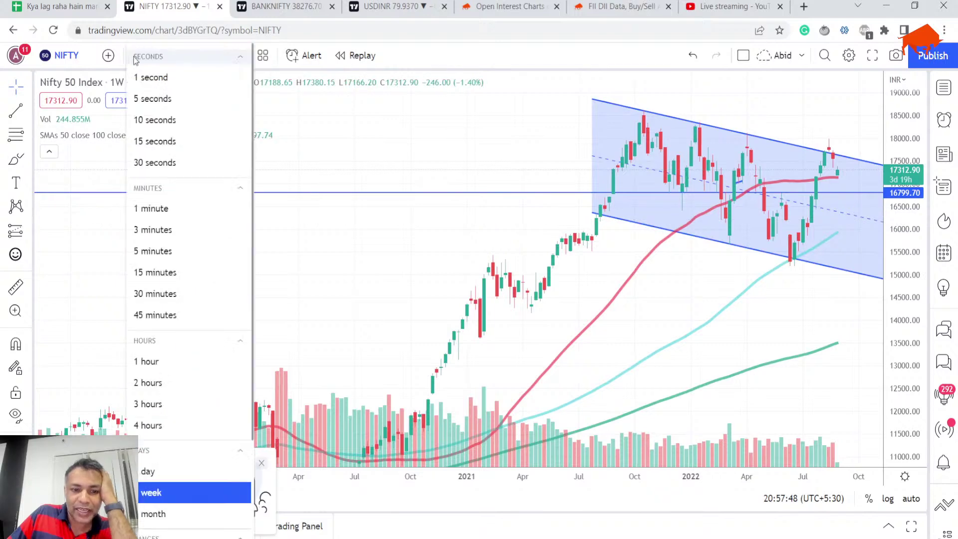
- Set both NIFTY and BANKNIFTY to 1-month candles, finishing on the NIFTY chart
left_click(172, 517)
scroll(494, 215, "up", 3)
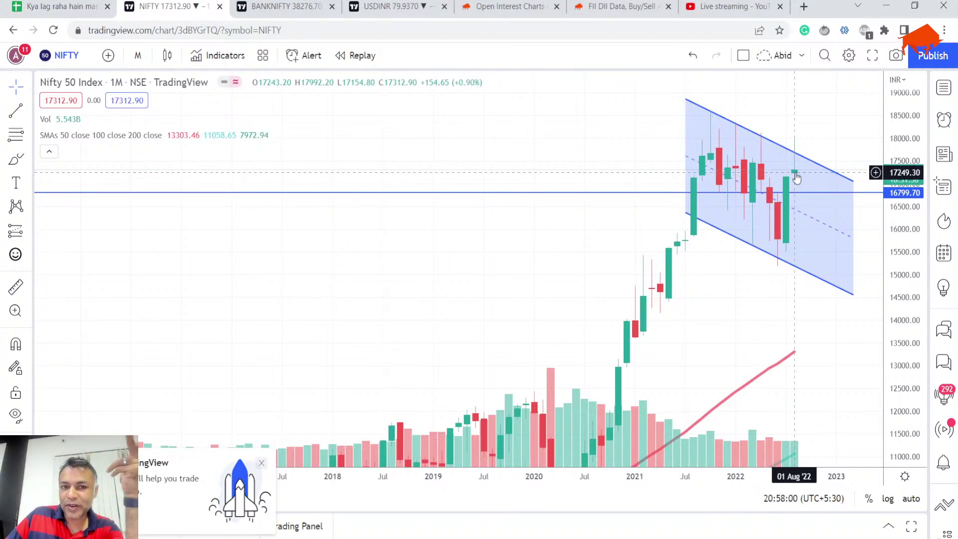
key("ctrl+Tab")
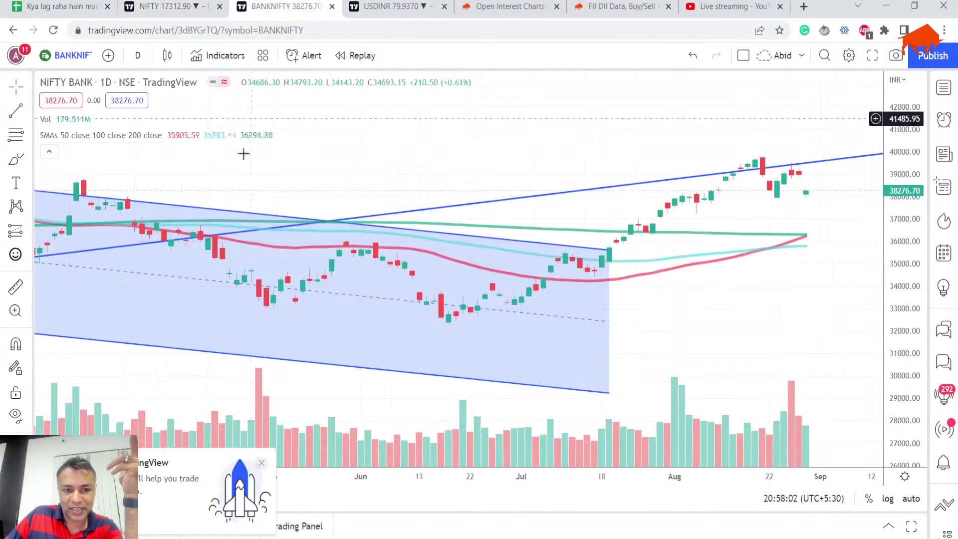
left_click(139, 56)
left_click(187, 513)
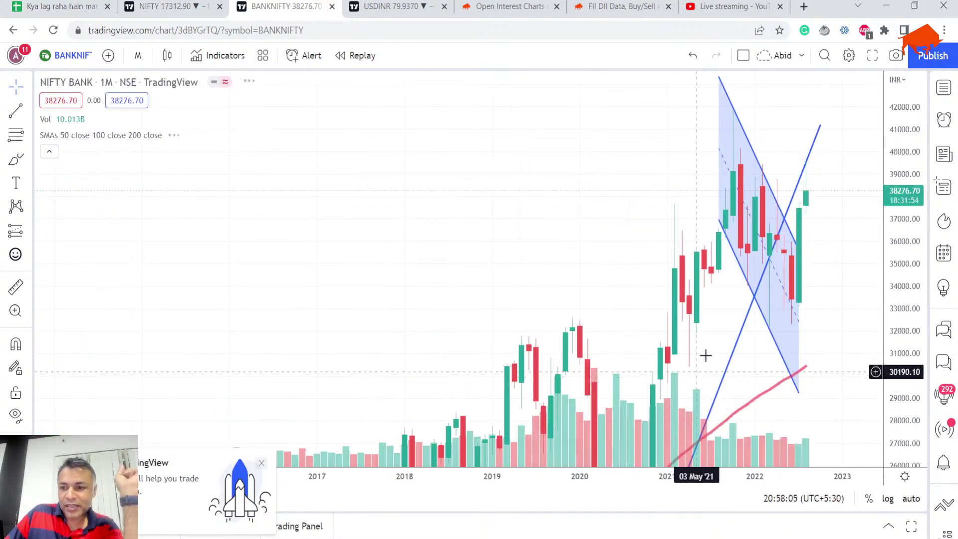
scroll(792, 248, "up", 5)
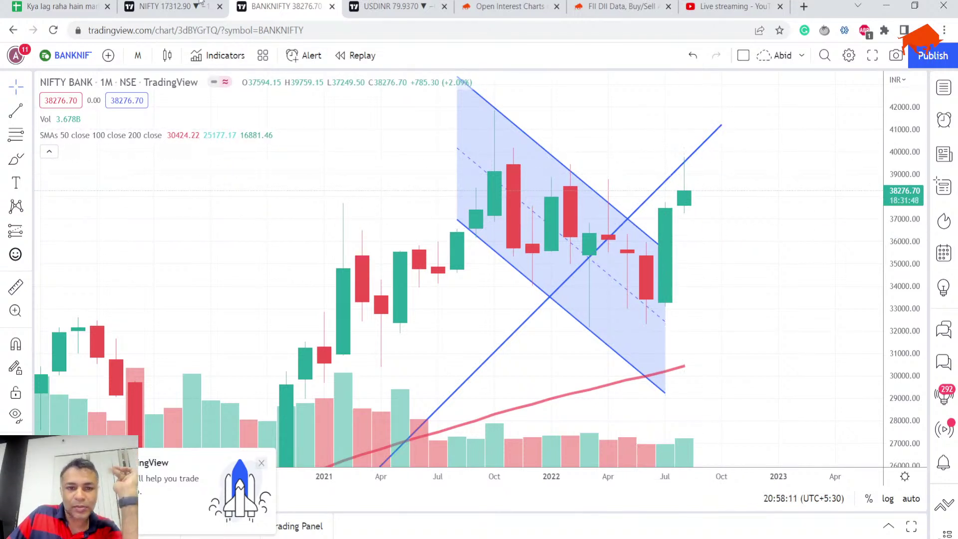
left_click(157, 4)
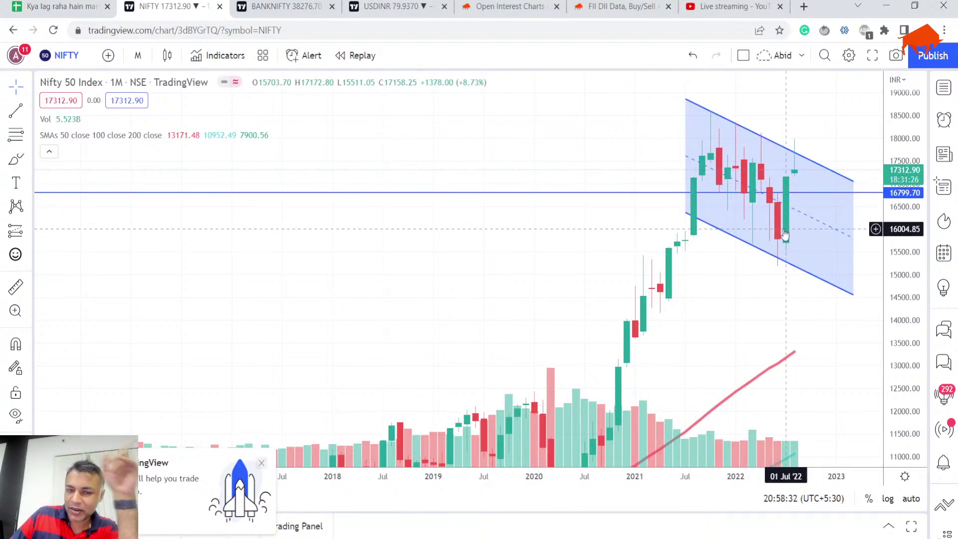
- Add the line 'NIFTY monthly close looking like a shooting star' to the 30-Aug Chart note in B4
left_click(138, 55)
left_click(156, 186)
left_click(64, 6)
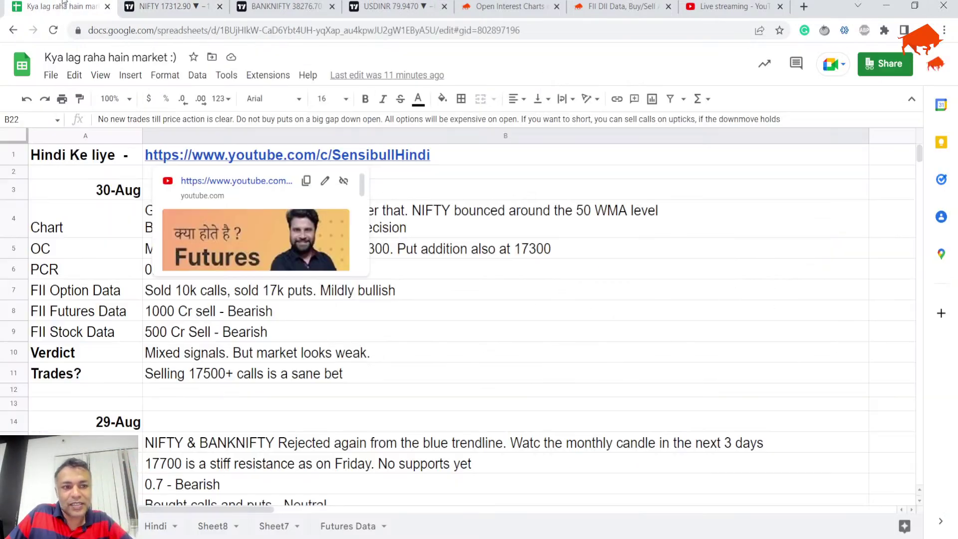
left_click(415, 204)
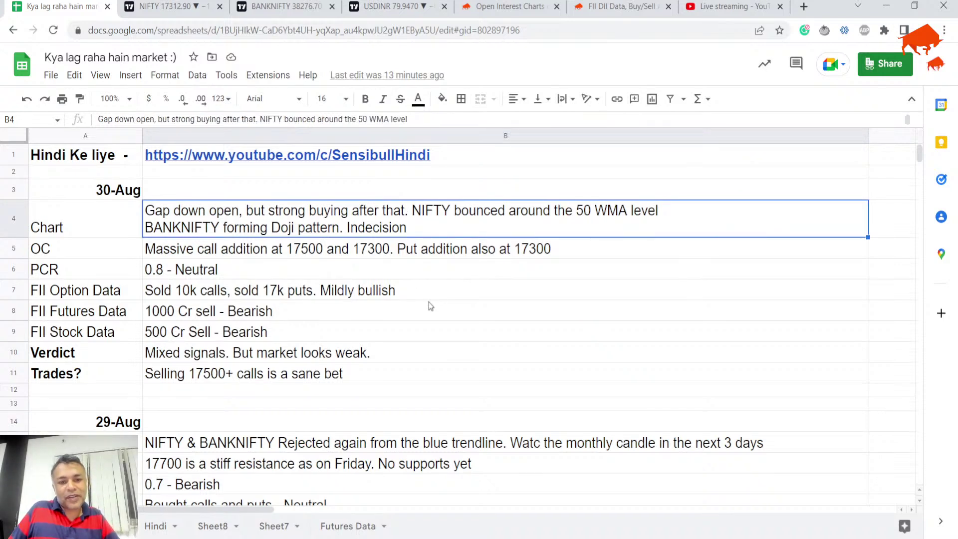
key("Return")
key("ctrl+Return")
key("ctrl+Return")
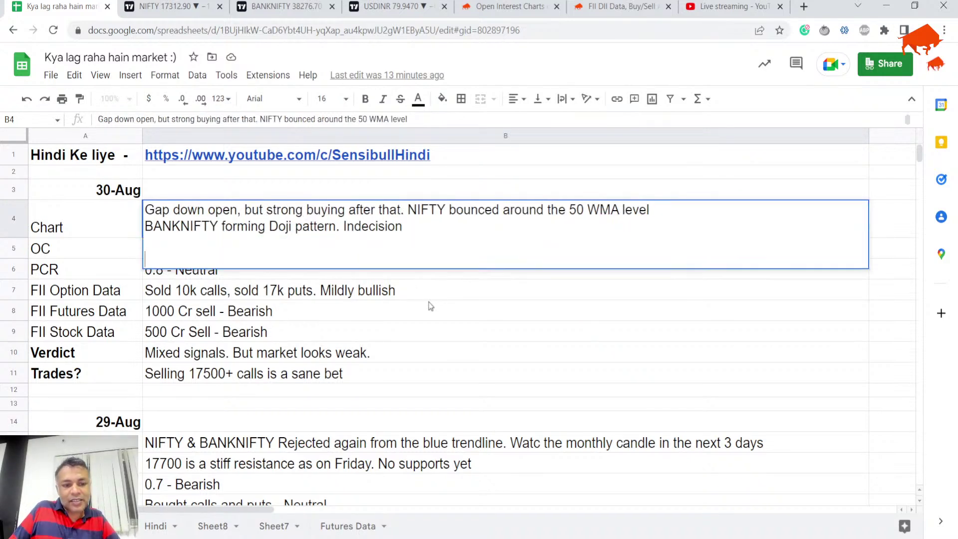
type("NIFTY mo")
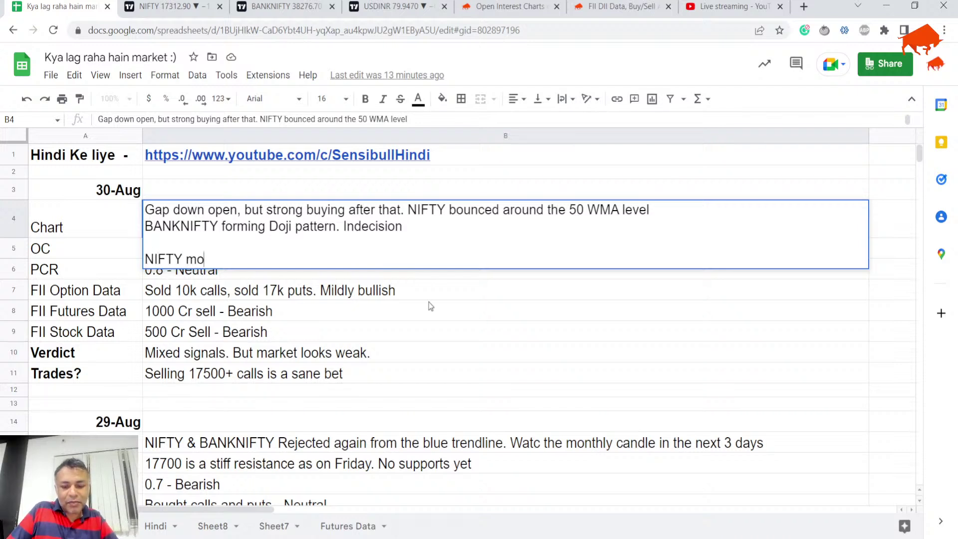
type("nthly close look")
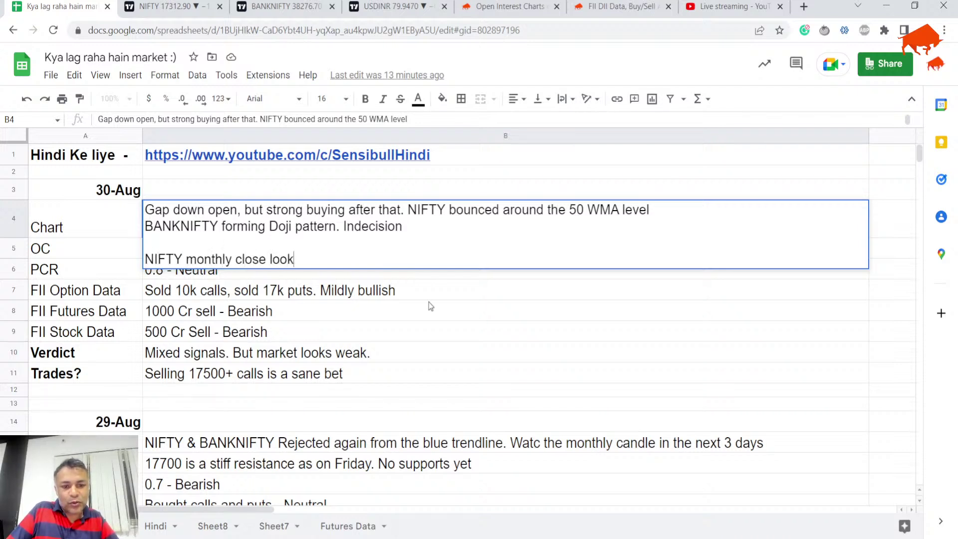
type("ing like a ashoo")
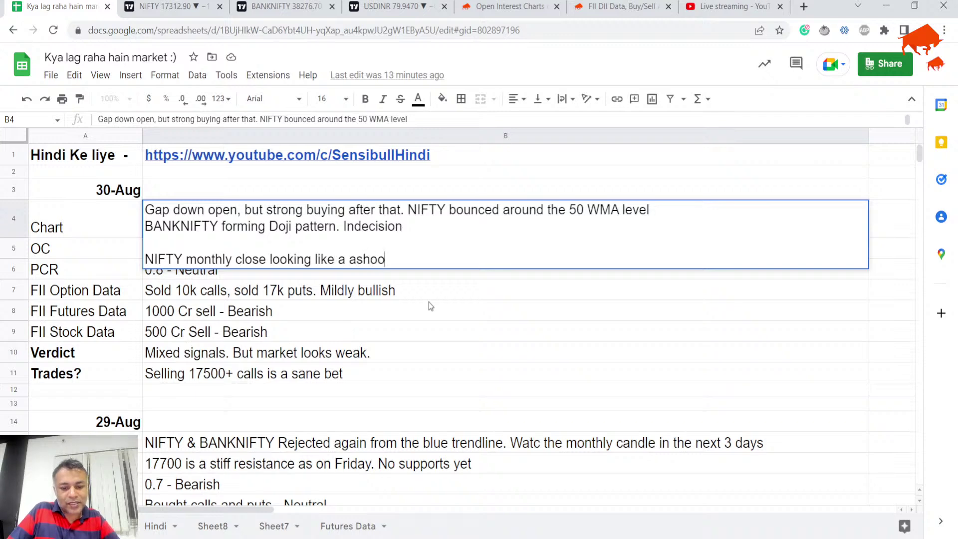
type("ting star")
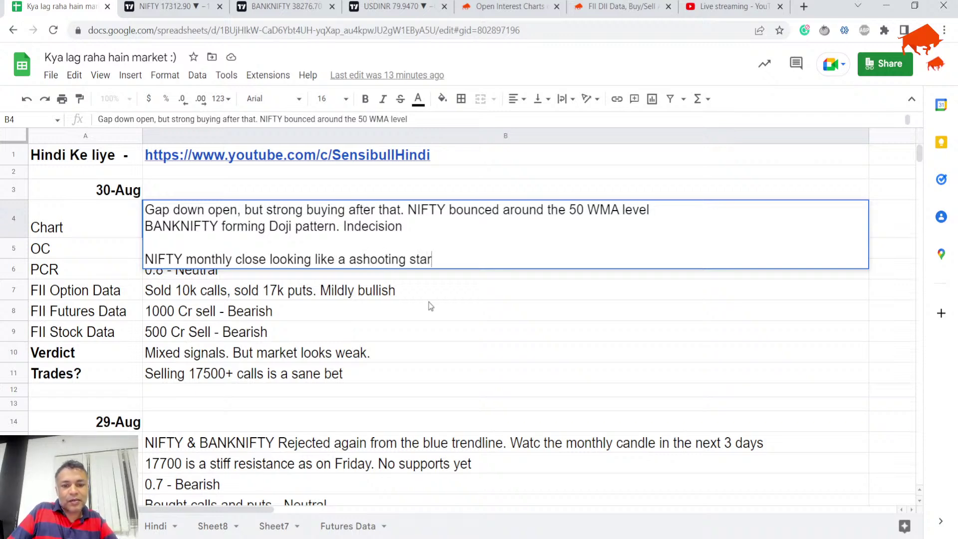
key("Return")
- Fix 'ashooting' to 'a shooting' and append 'which is a bearish pattern' to the note
key("Up")
key("Return")
key("ctrl+Left")
key("ctrl+Left")
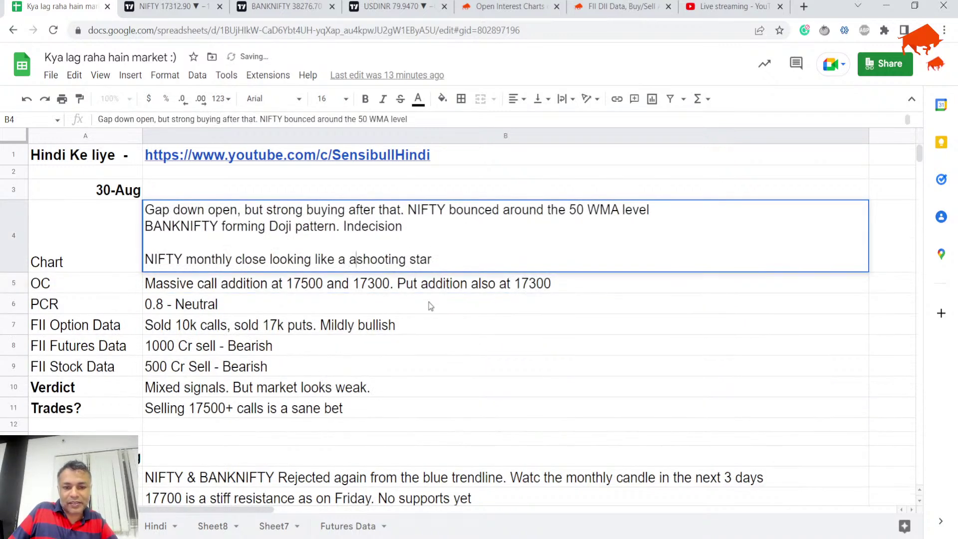
key("Right")
key("BackSpace")
key("End")
type("which")
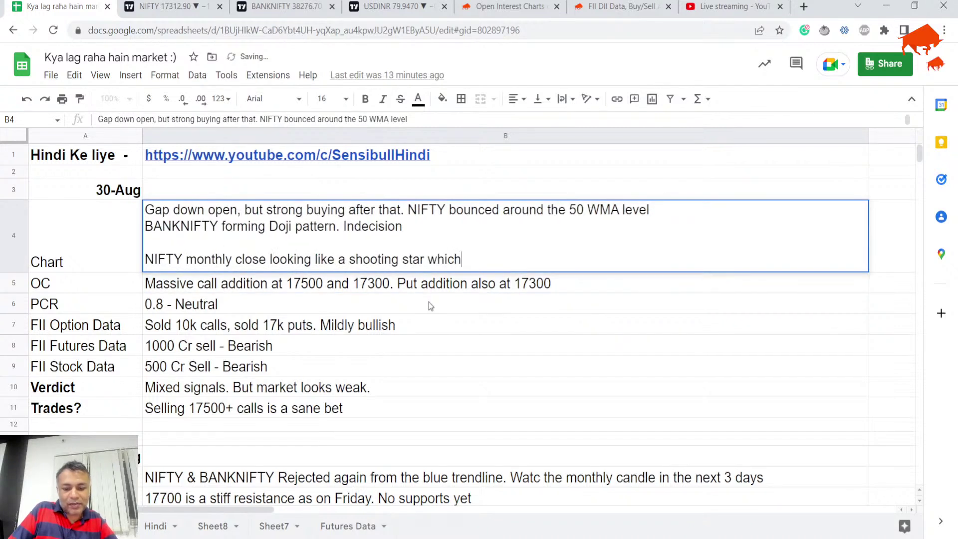
type(" is a ")
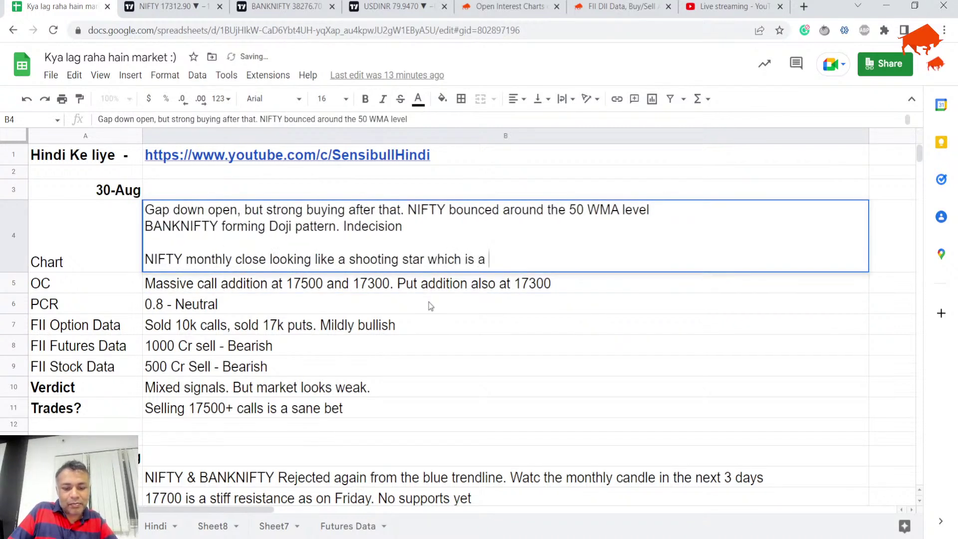
type("bearish pattern")
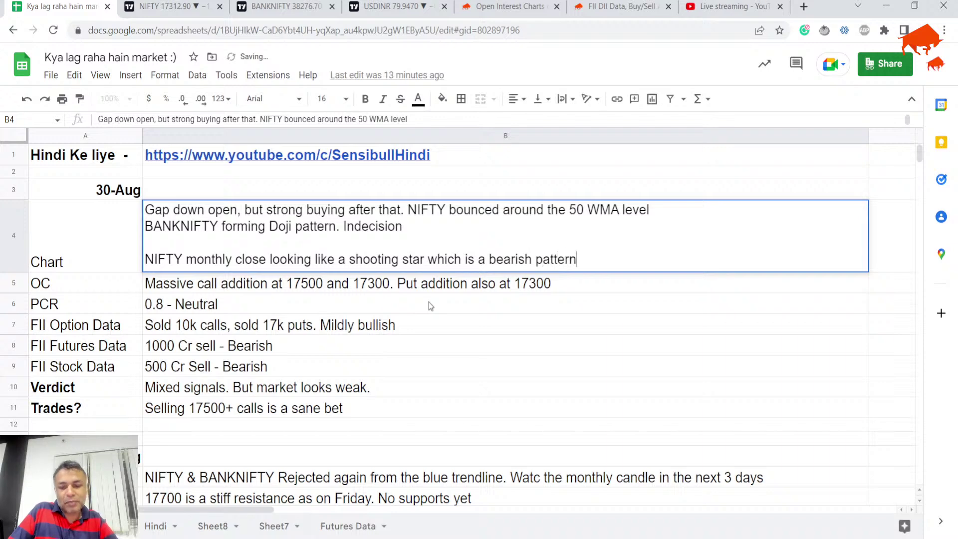
key("Return")
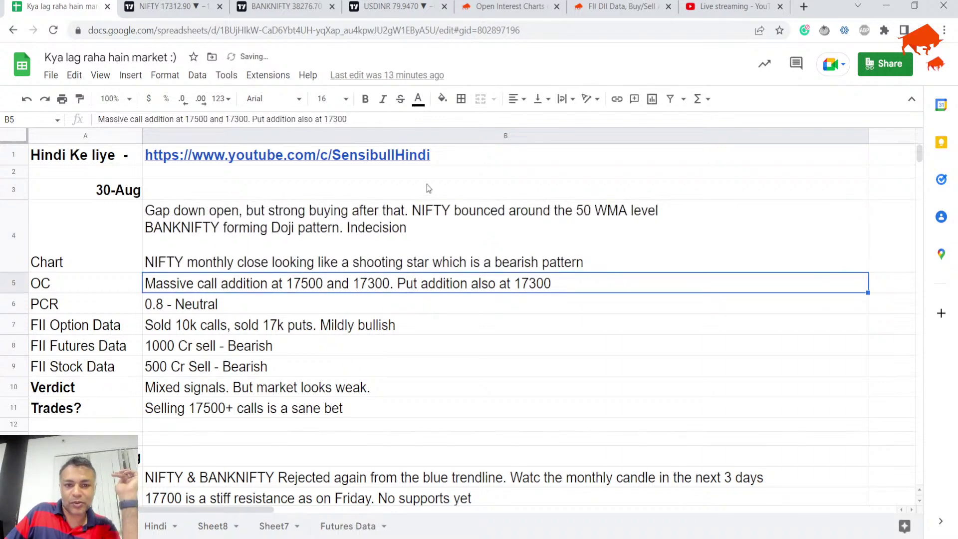
- Scroll between Sensibull's NIFTY 01 Sep OI Change and Open Interest charts (calls 93.7M, puts 74.6M, PCR 0.8)
left_click(462, 5)
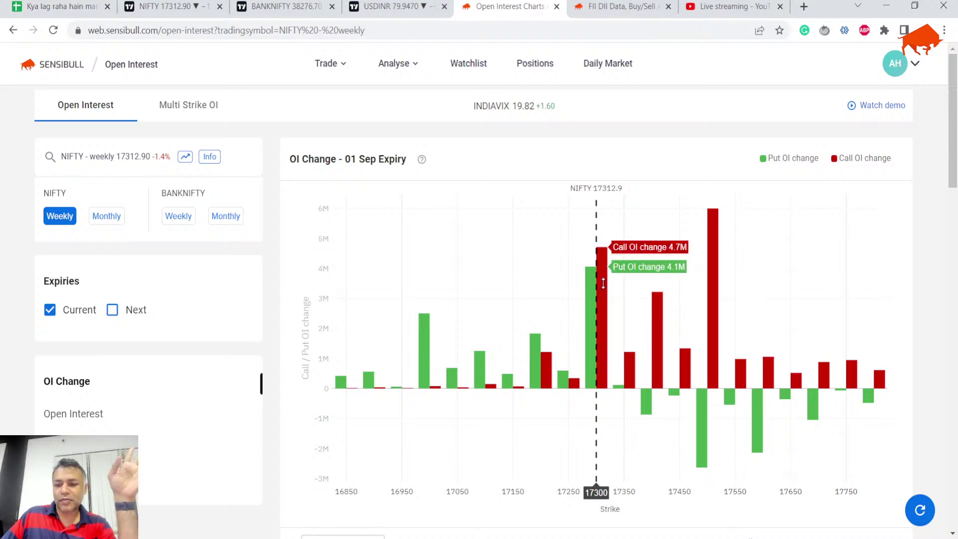
scroll(603, 283, "down", 1)
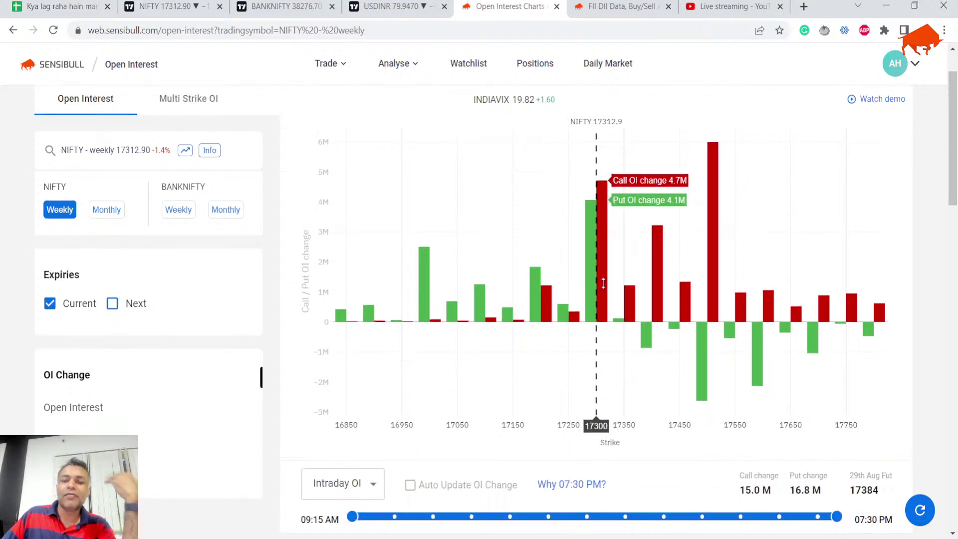
scroll(603, 283, "down", 7)
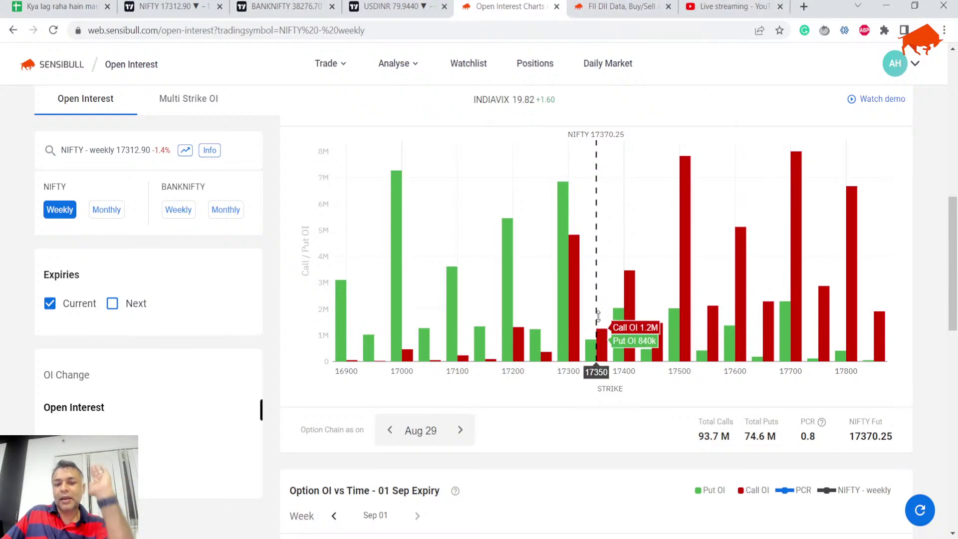
scroll(579, 322, "up", 6)
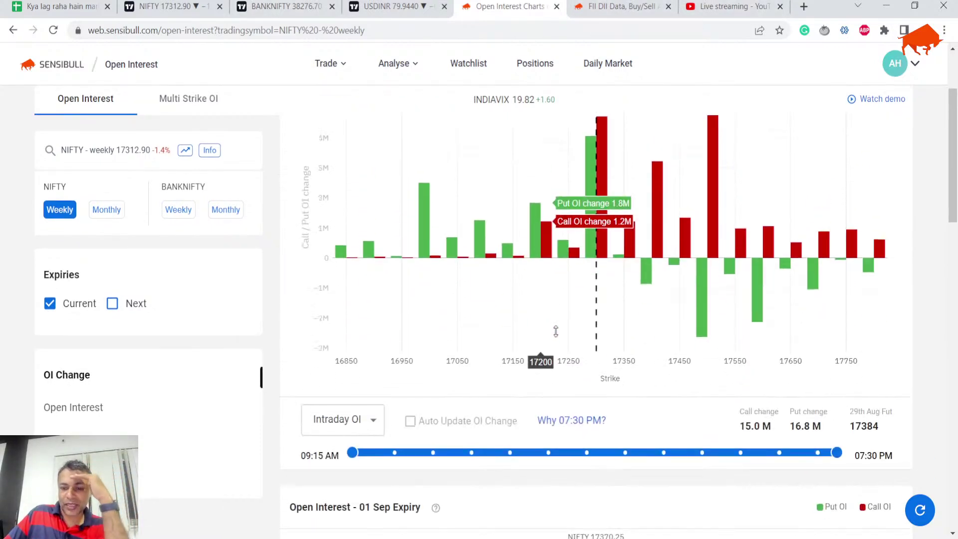
scroll(556, 331, "down", 6)
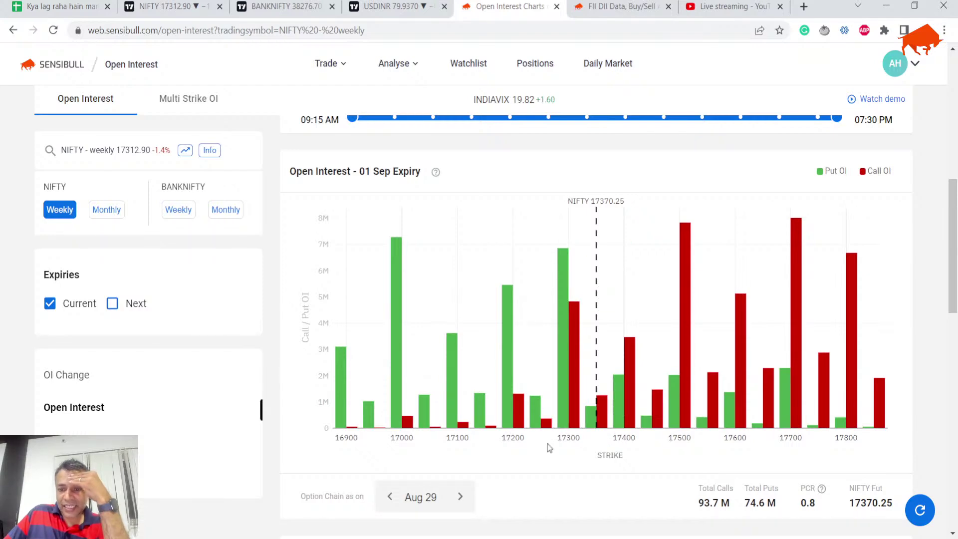
scroll(549, 362, "up", 1)
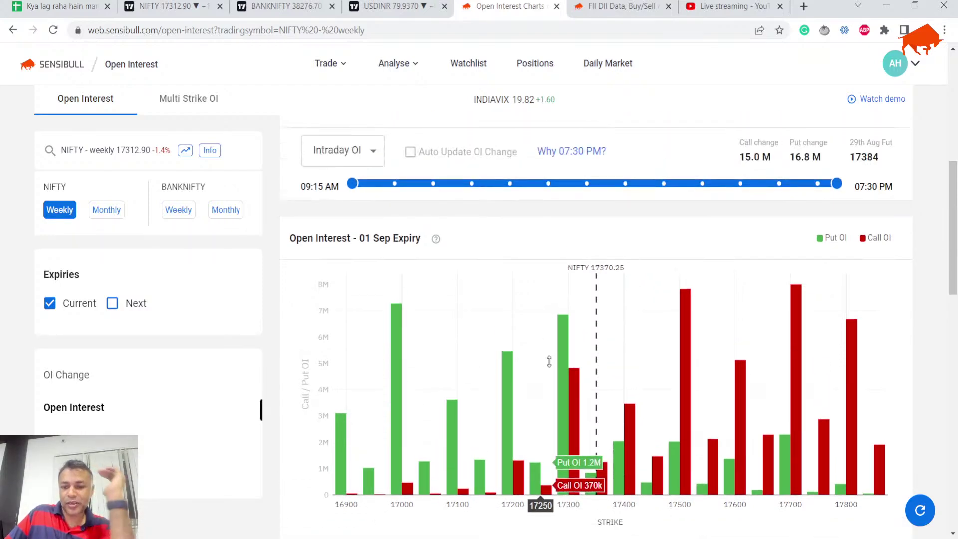
scroll(549, 361, "up", 3)
scroll(549, 359, "down", 4)
scroll(614, 285, "up", 4)
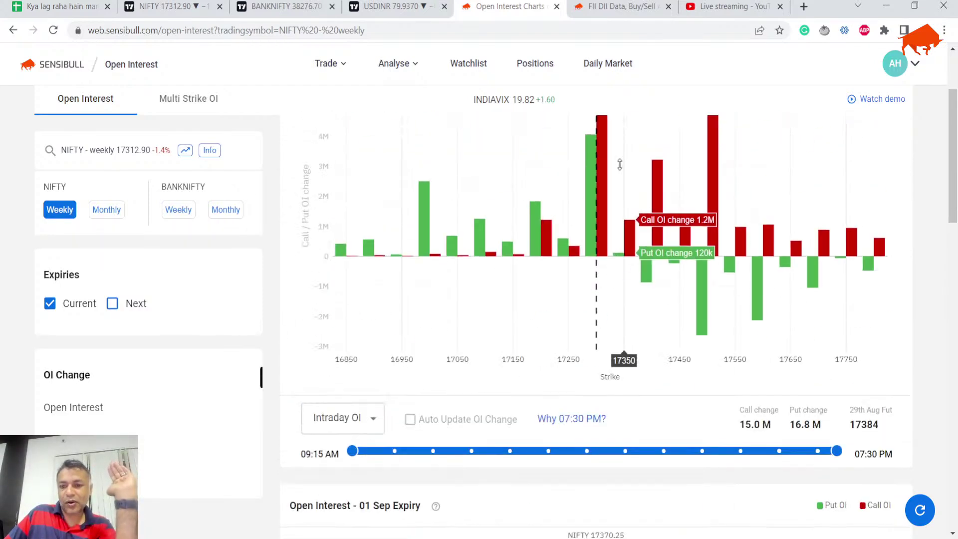
scroll(614, 224, "up", 2)
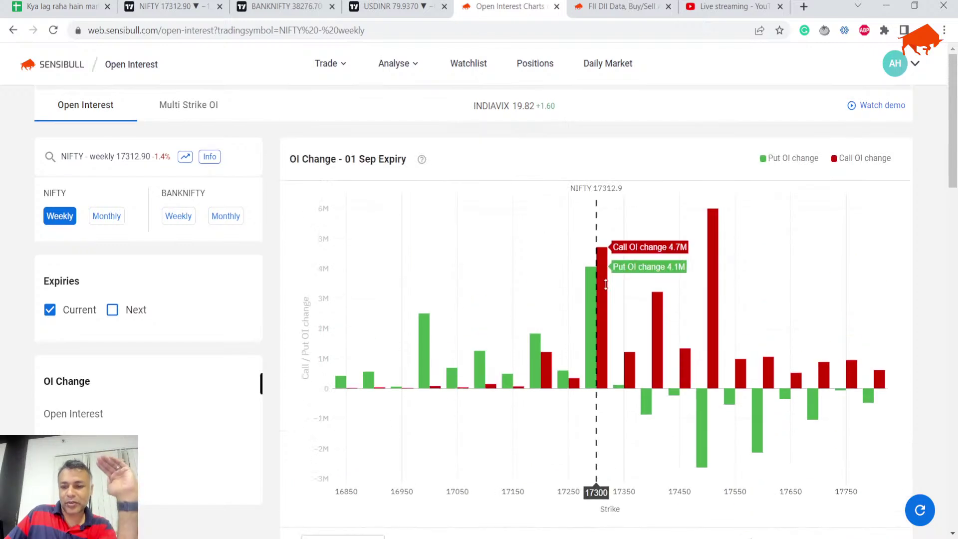
scroll(606, 284, "down", 4)
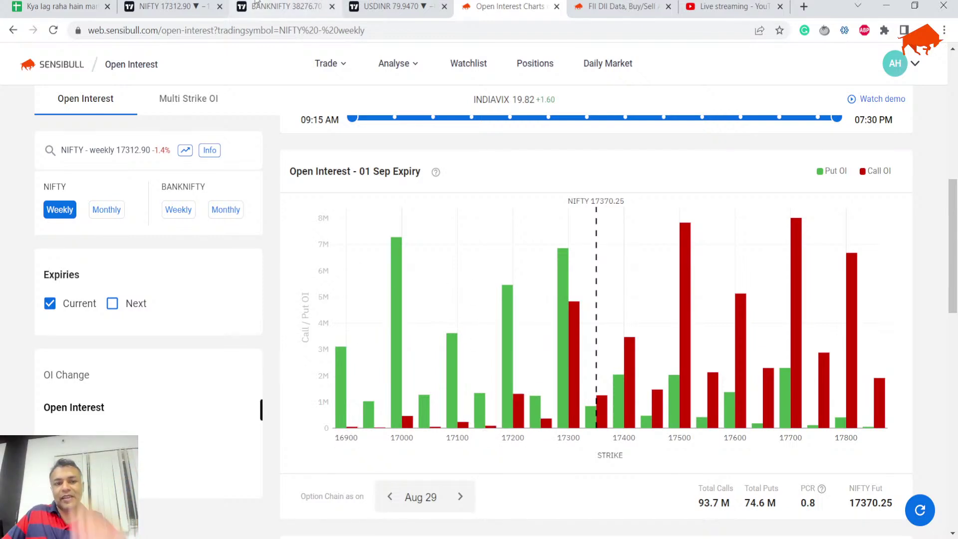
- Add '17500 resistance, if 17300 breaks, expect crackdown' to the 30-Aug OC note in B5
left_click(103, 6)
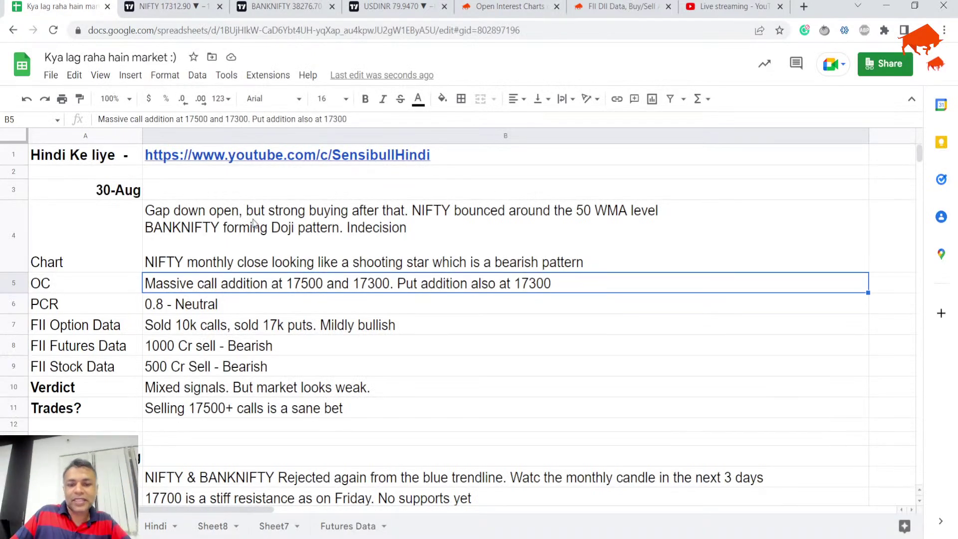
key("Return")
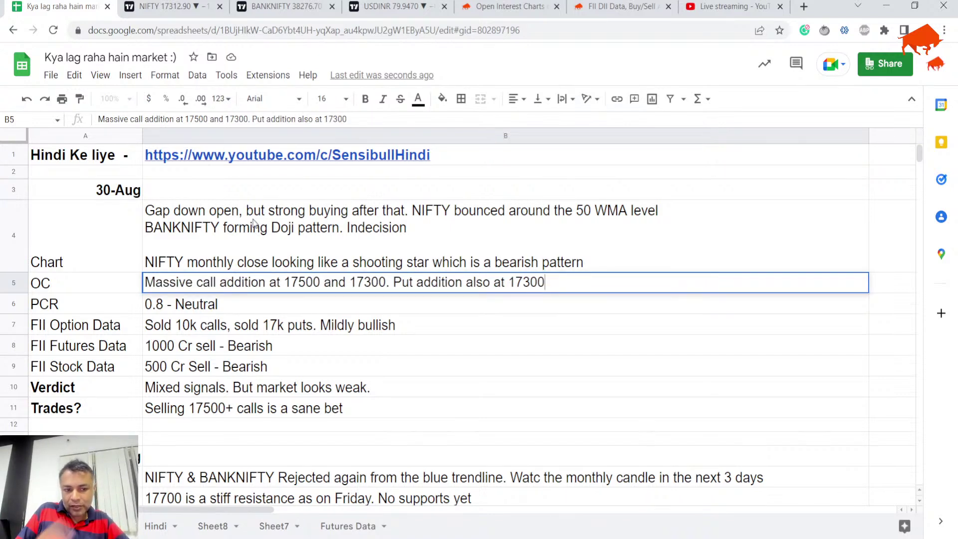
type("175000")
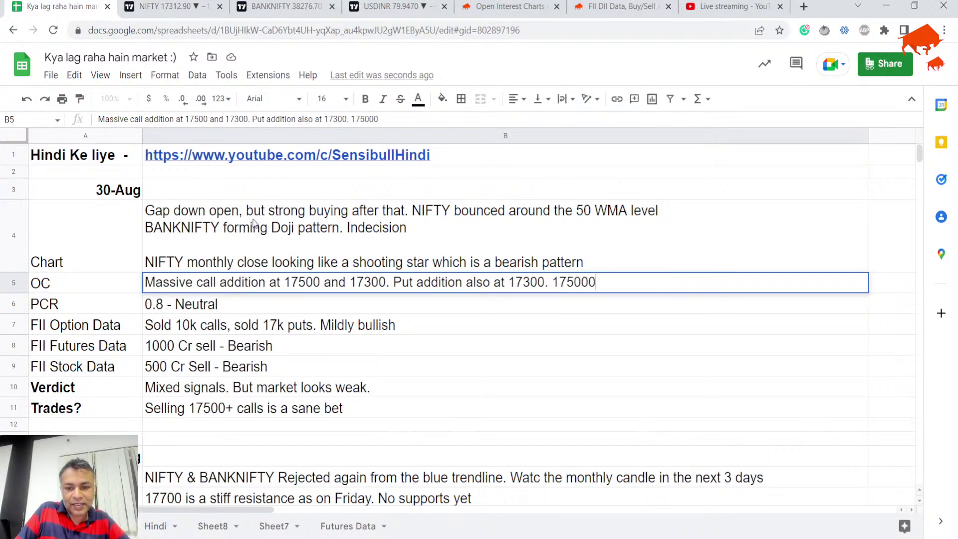
key("BackSpace")
type("resisyan")
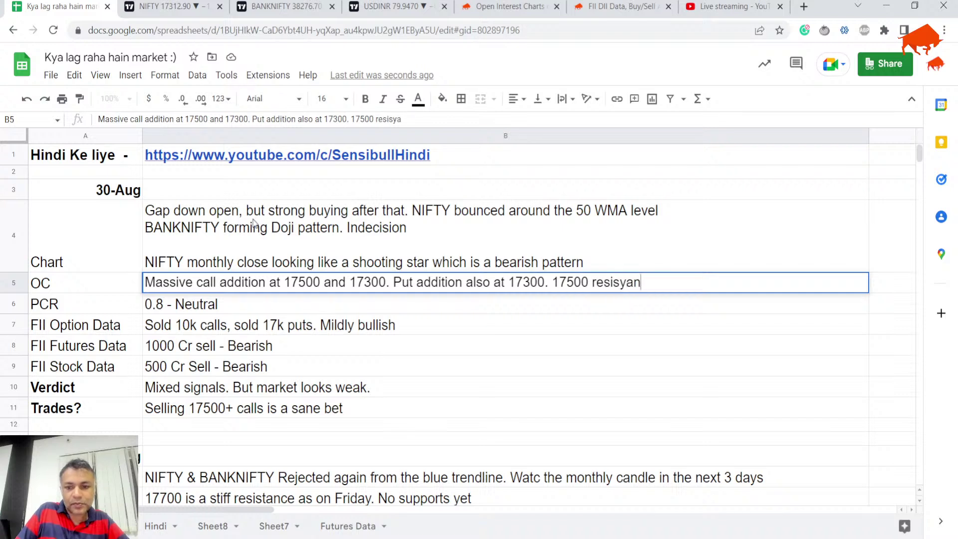
key("BackSpace")
key("BackSpace")
key("BackSpace")
type("tance")
key("BackSpace")
key("BackSpace")
key("BackSpace")
key("BackSpace")
key("BackSpace")
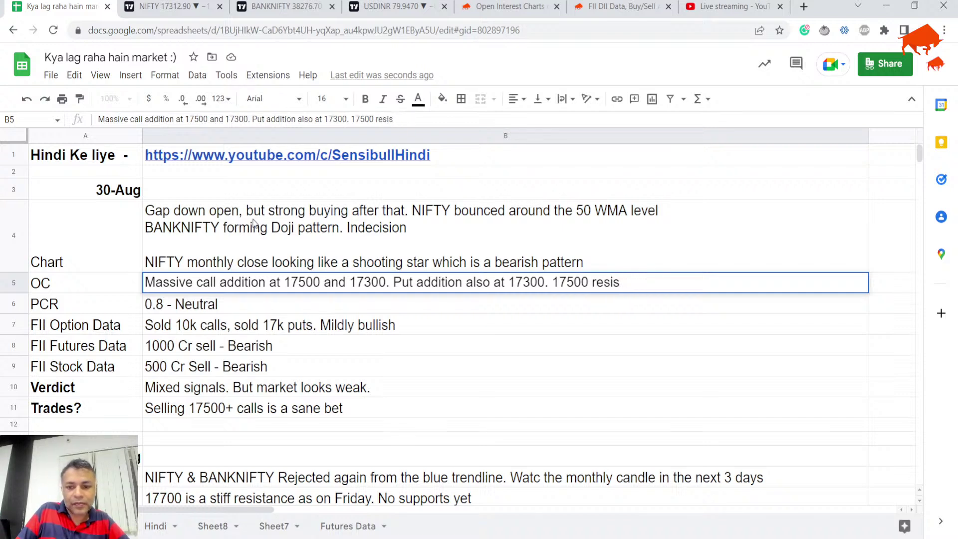
type("tance, if 1")
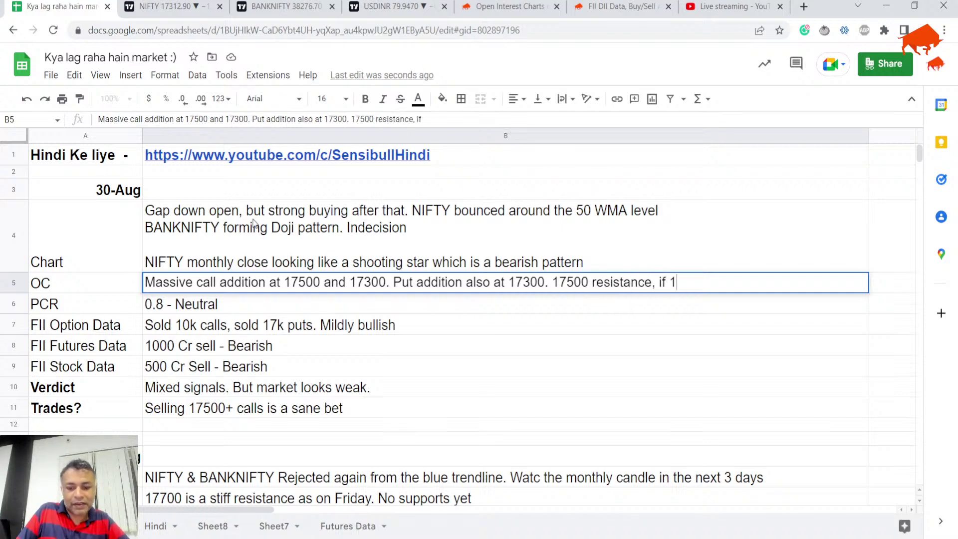
type("7300 bre")
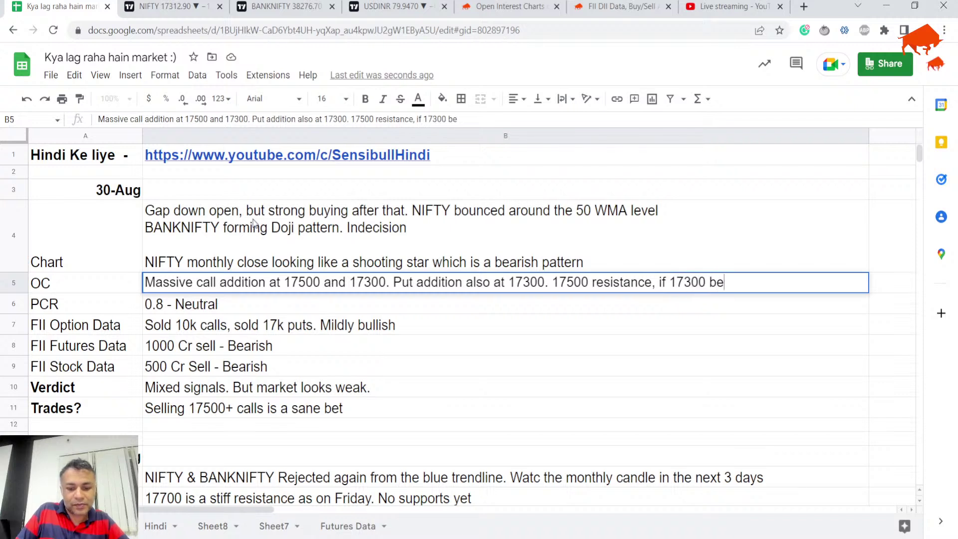
key("BackSpace")
type("reaks, expect ")
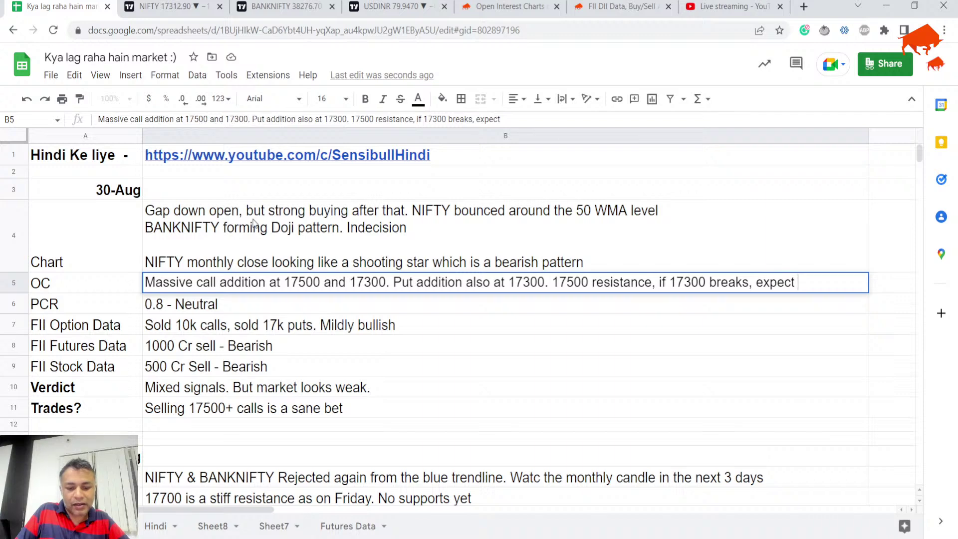
type("crackdo")
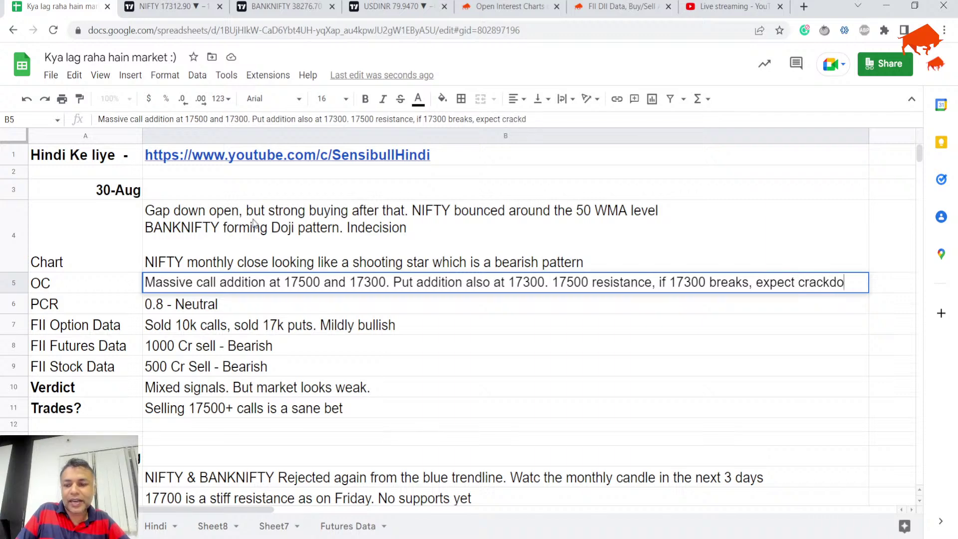
type("wn")
key("Return")
- Replace 'crackdown' with 'a big downfall' in the OC note
key("Up")
key("Return")
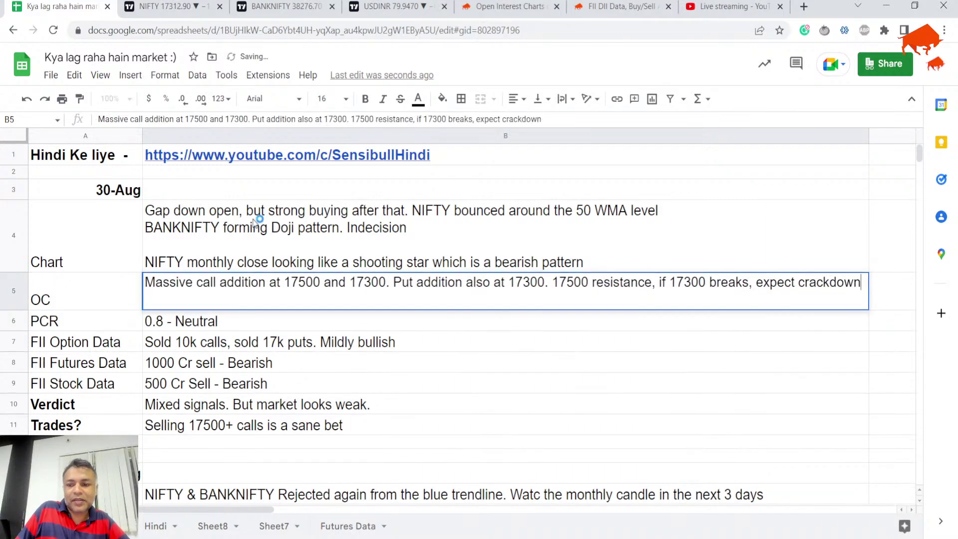
key("ctrl+shift+Left")
type("a big downfall")
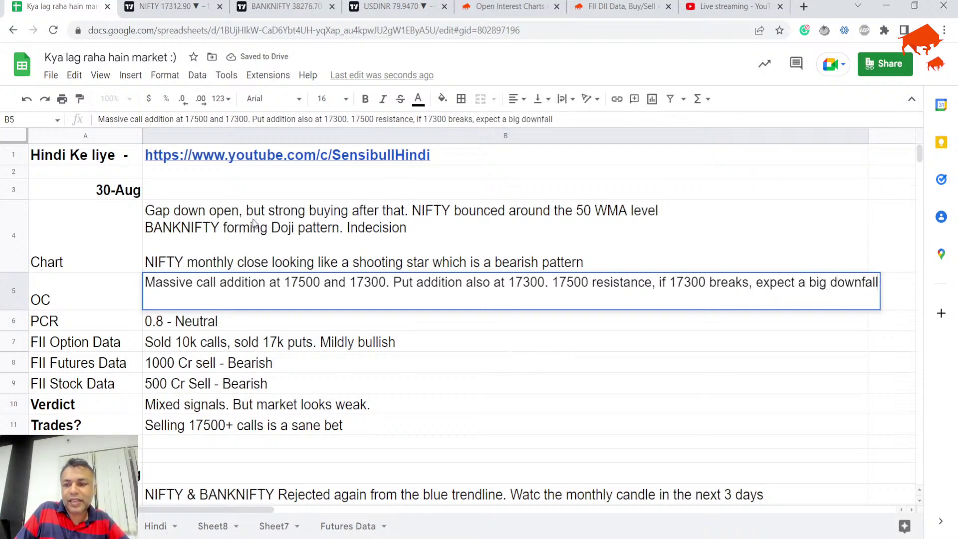
key("Return")
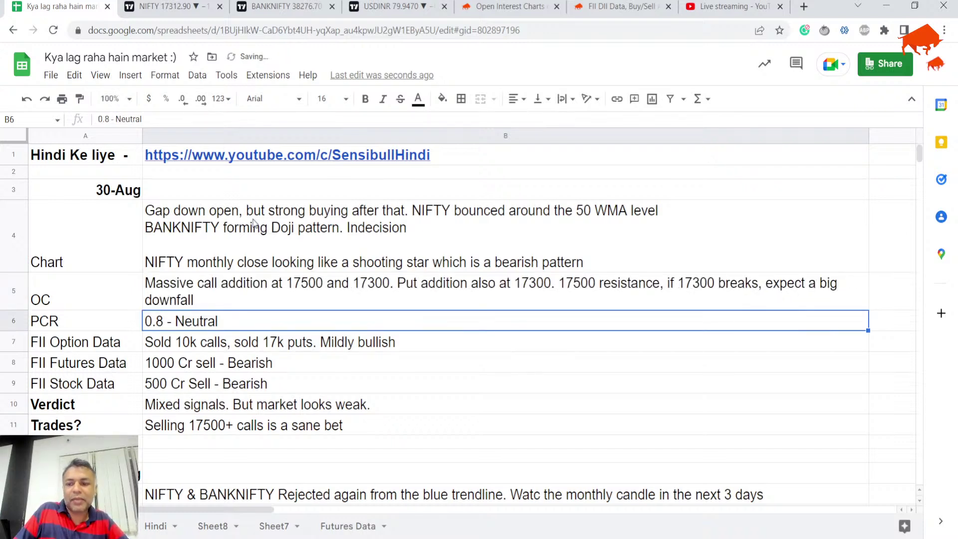
- Look over the PCR and FII Option Data notes below the OC note
key("Up")
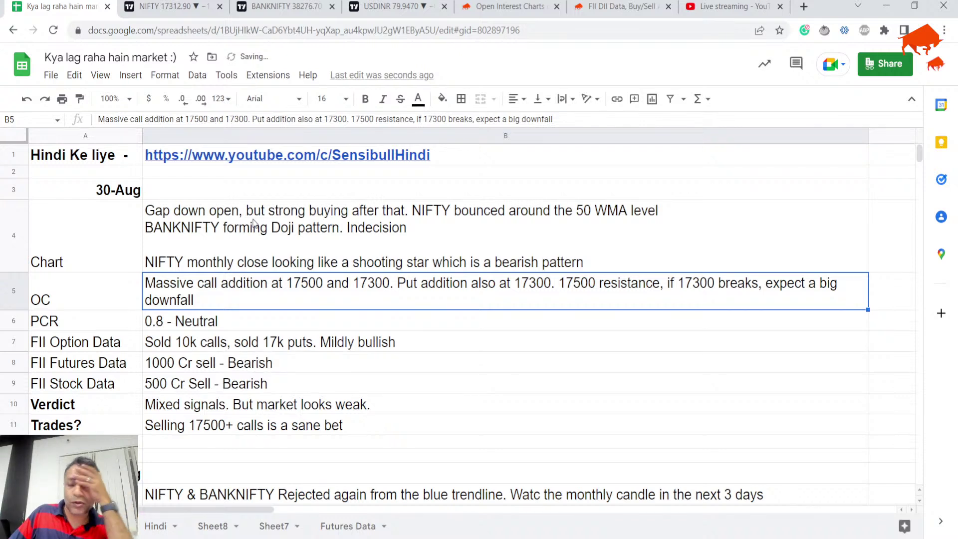
left_click(205, 337)
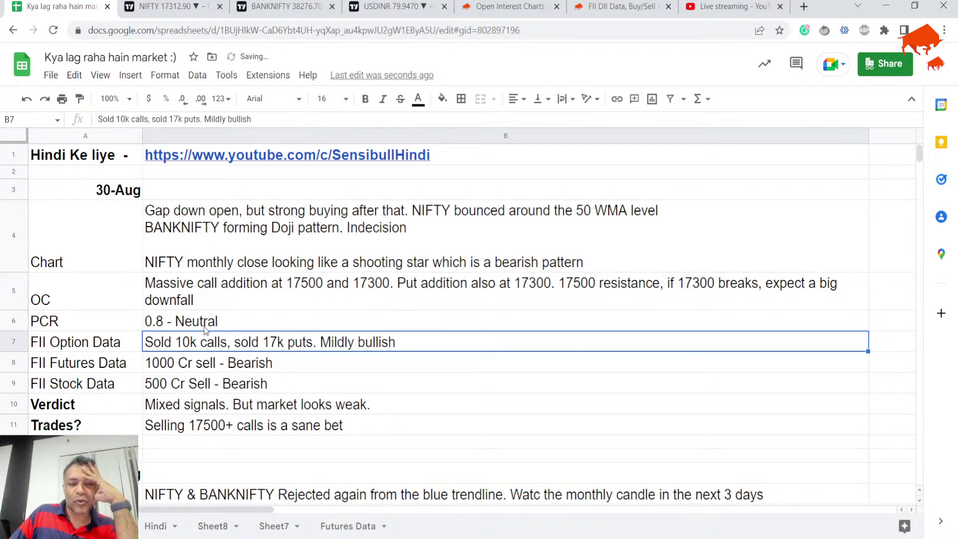
left_click(204, 327)
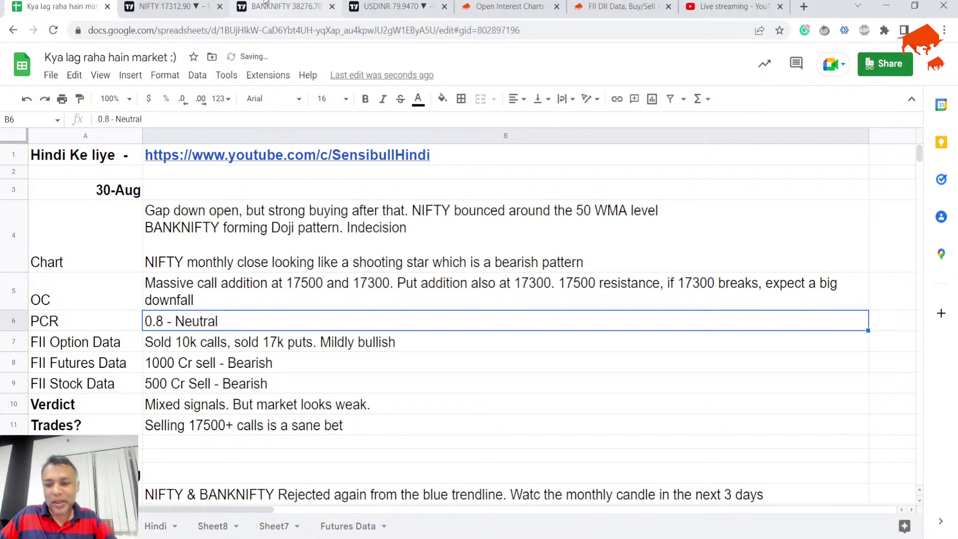
left_click(187, 344)
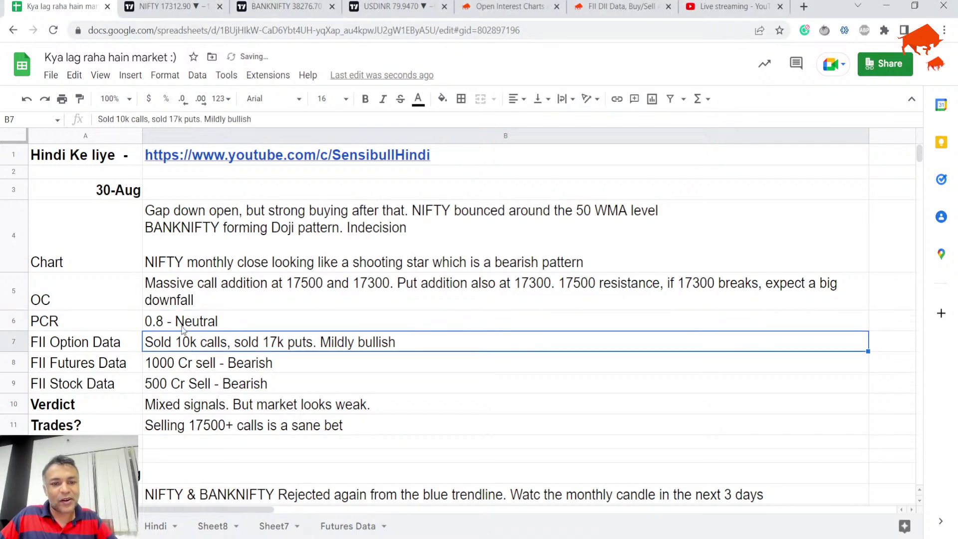
- Scroll Sensibull's FII DII Data page for 29 Aug: calls -10.4K, puts -17.2K, futures -₹1,122 Cr
left_click(609, 4)
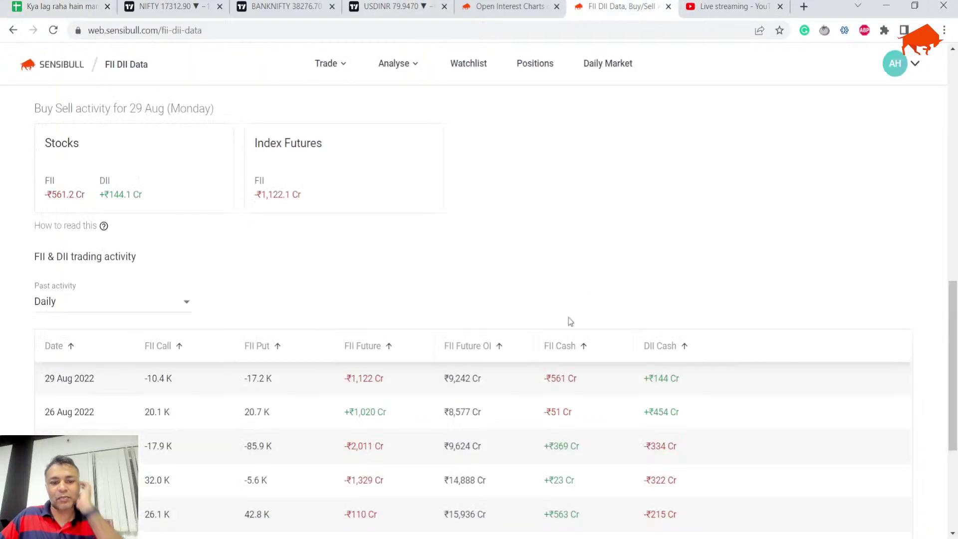
scroll(474, 344, "up", 7)
scroll(360, 336, "up", 3)
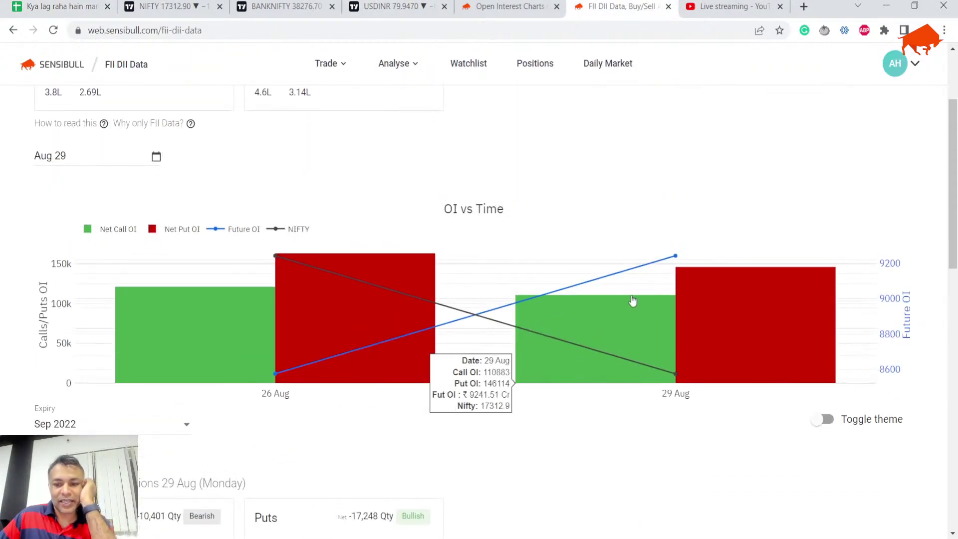
scroll(360, 336, "down", 5)
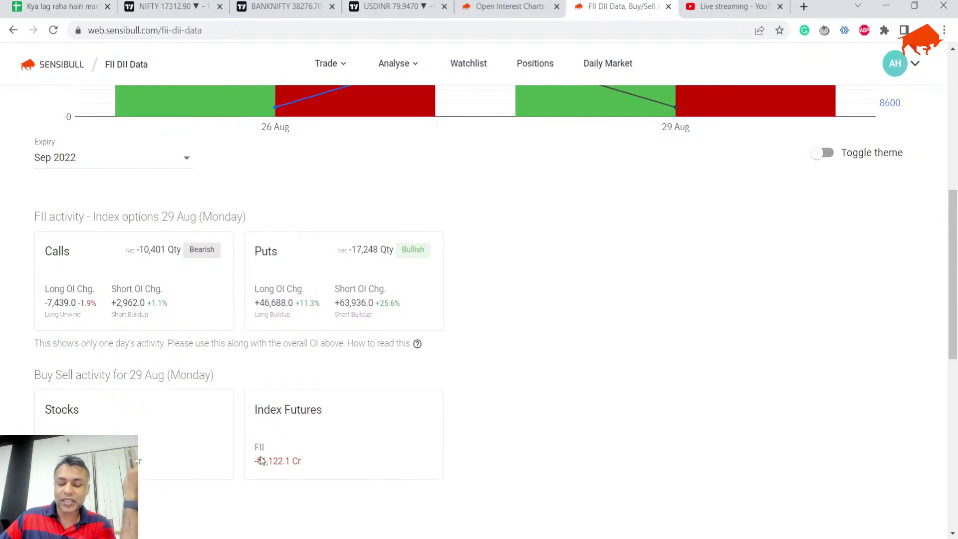
scroll(234, 462, "down", 1)
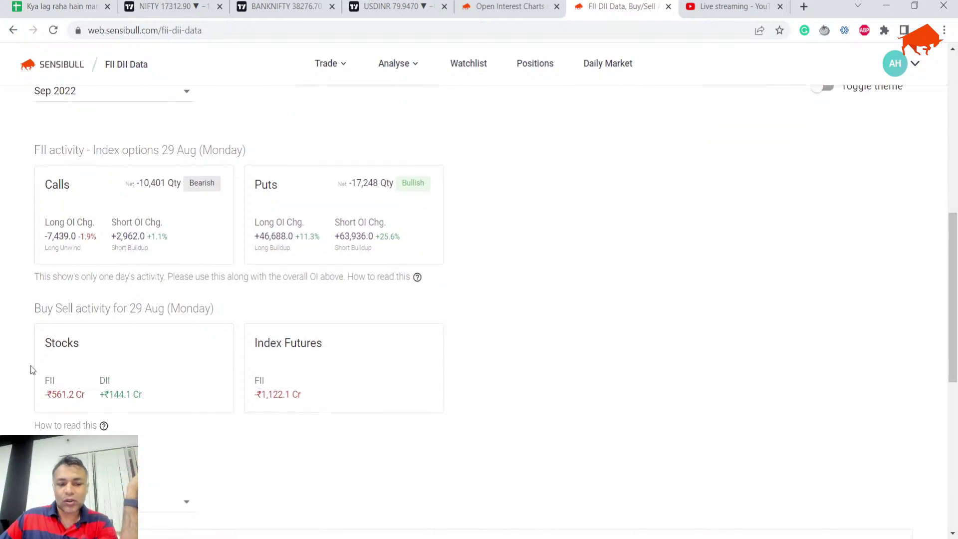
scroll(31, 370, "down", 4)
scroll(88, 367, "up", 1)
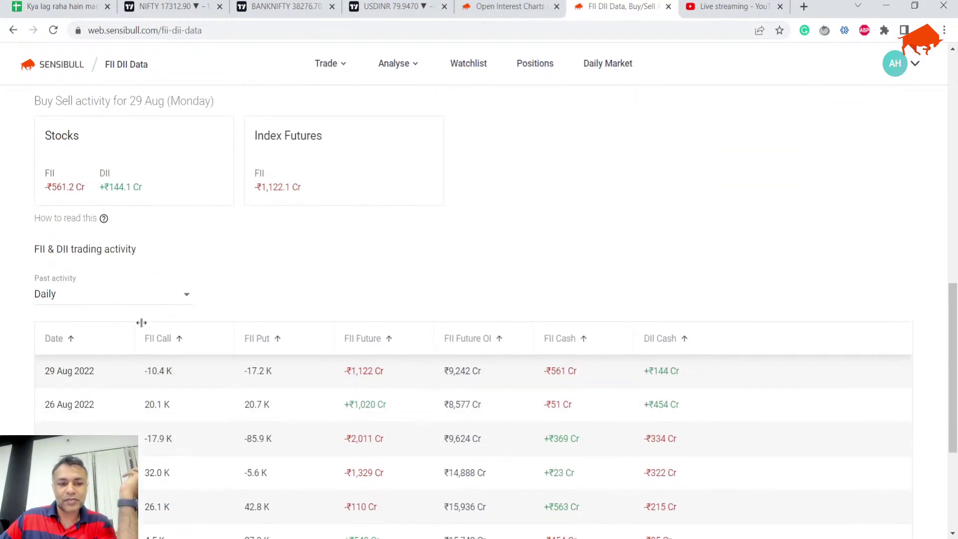
- Append 'Monthly closing candle very important' to the 30-Aug Verdict in B10
left_click(9, 4)
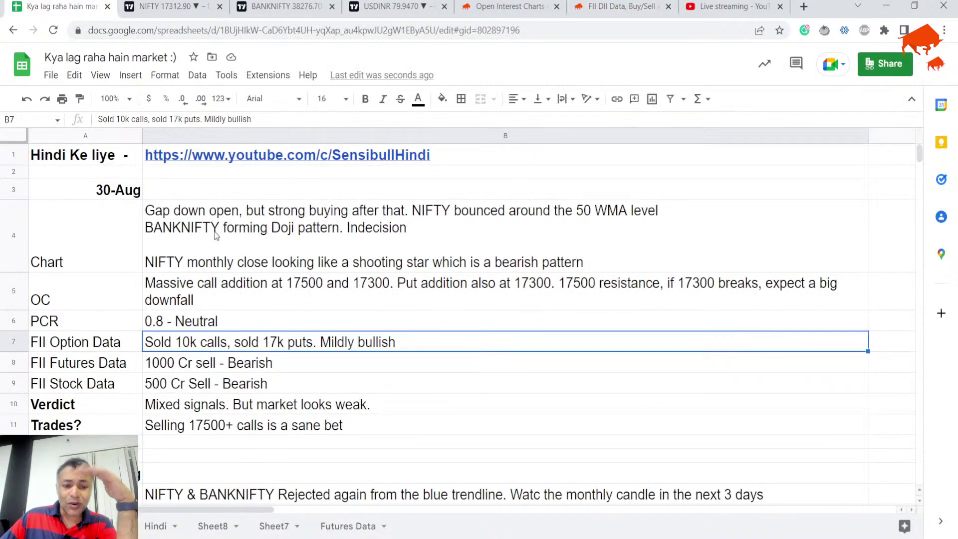
left_click(265, 405)
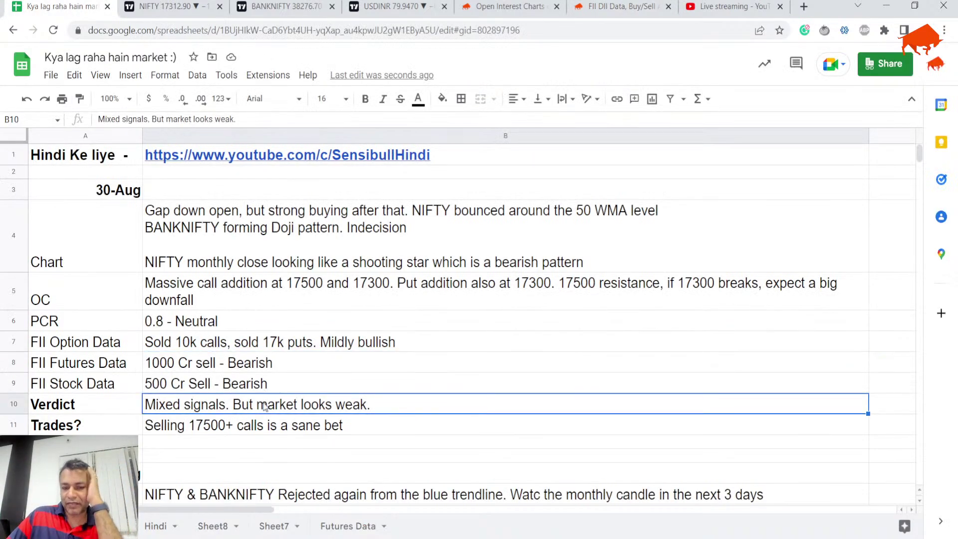
double_click(265, 405)
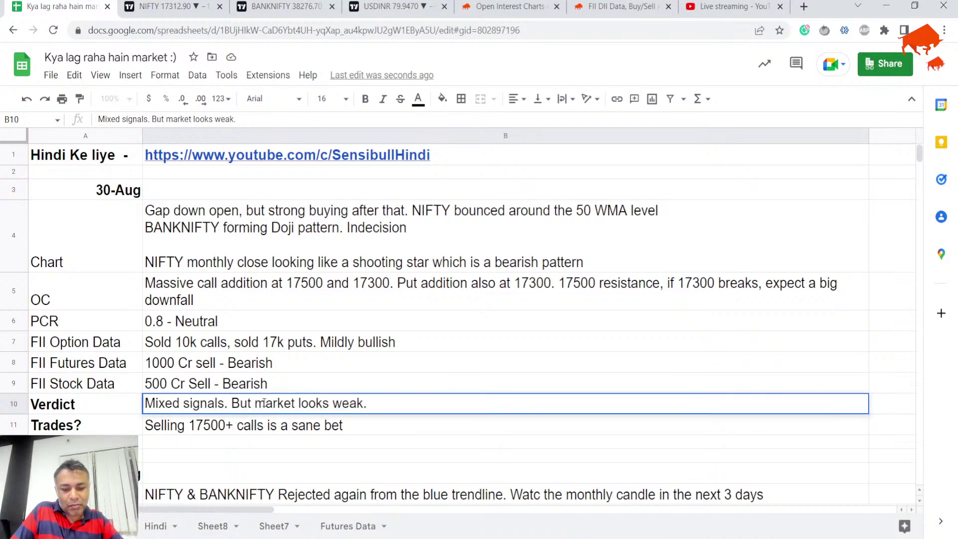
type("Monthly closi")
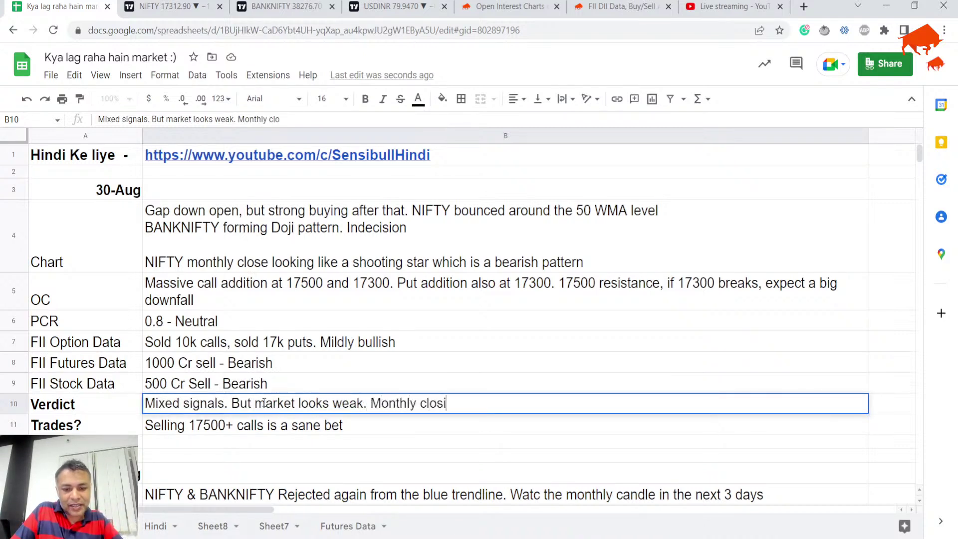
type("ng candle very ")
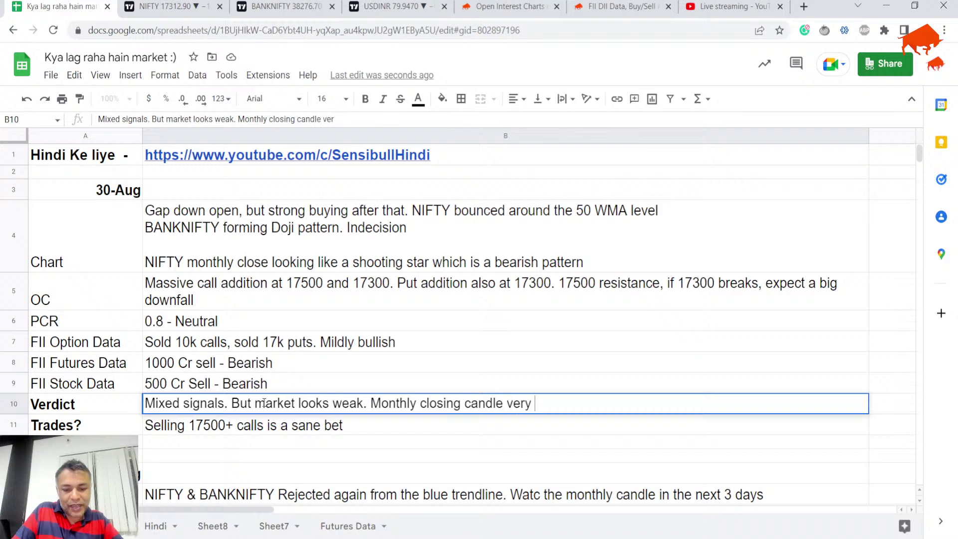
type("importa")
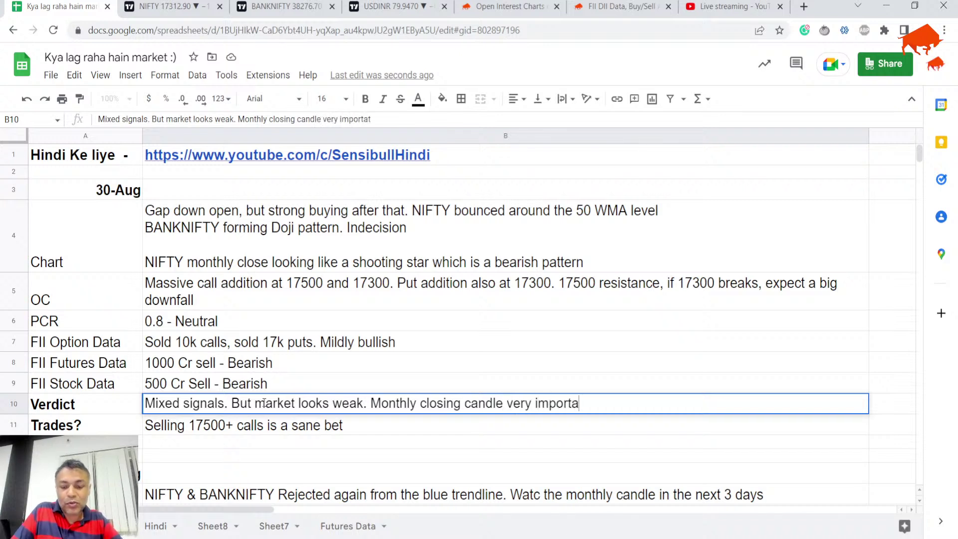
type("nt")
key("Return")
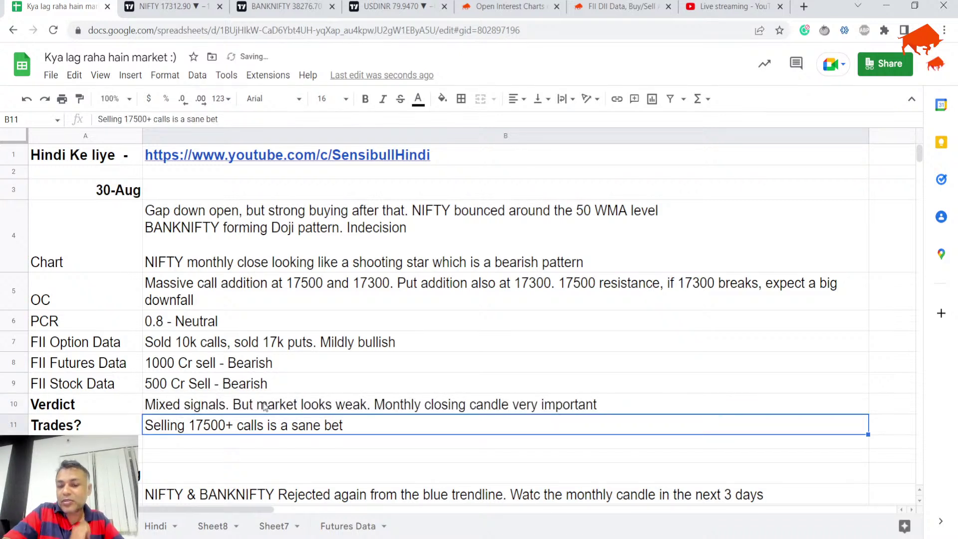
left_click(265, 408)
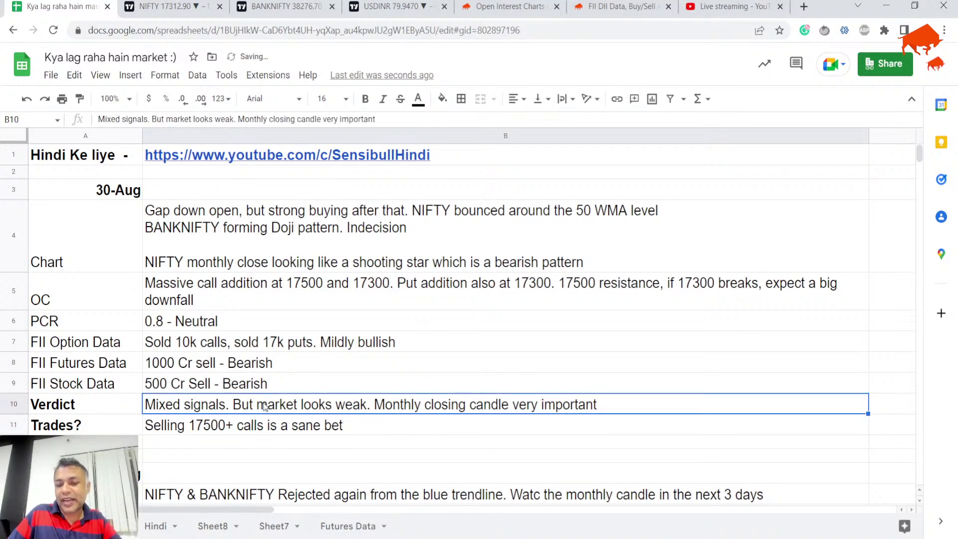
double_click(265, 407)
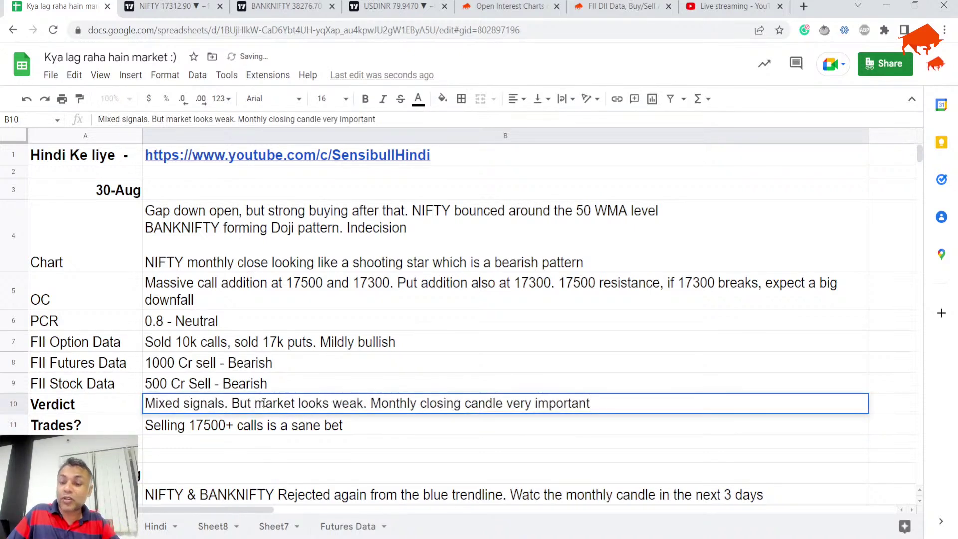
key("Escape")
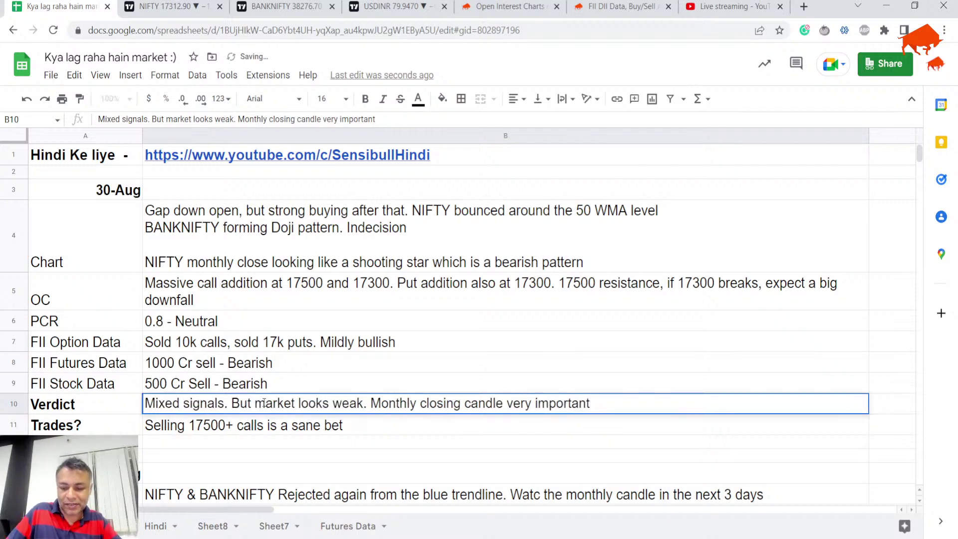
key("Down")
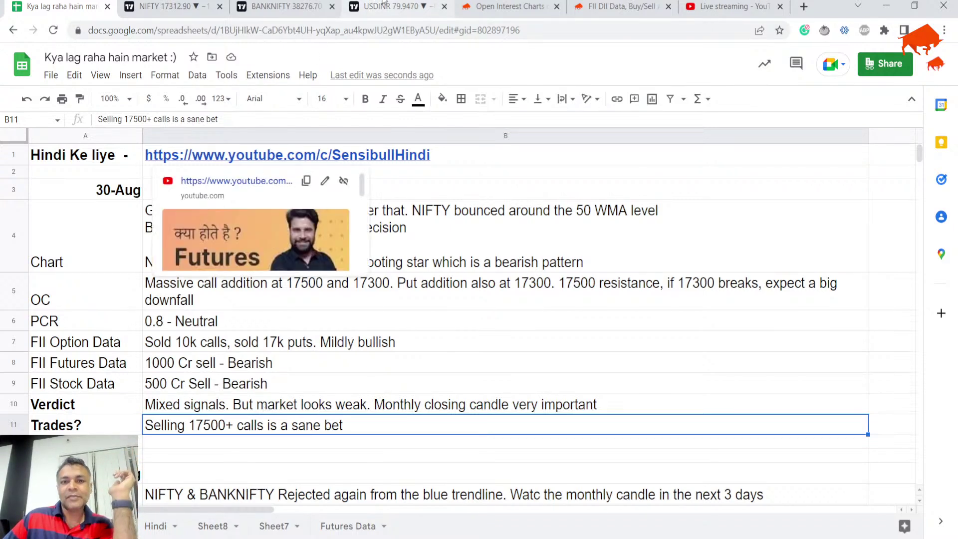
- Zoom the USDINR weekly chart out and back in, rate near 79.95 above its 50/100/200 SMAs
left_click(375, 4)
scroll(769, 128, "down", 5)
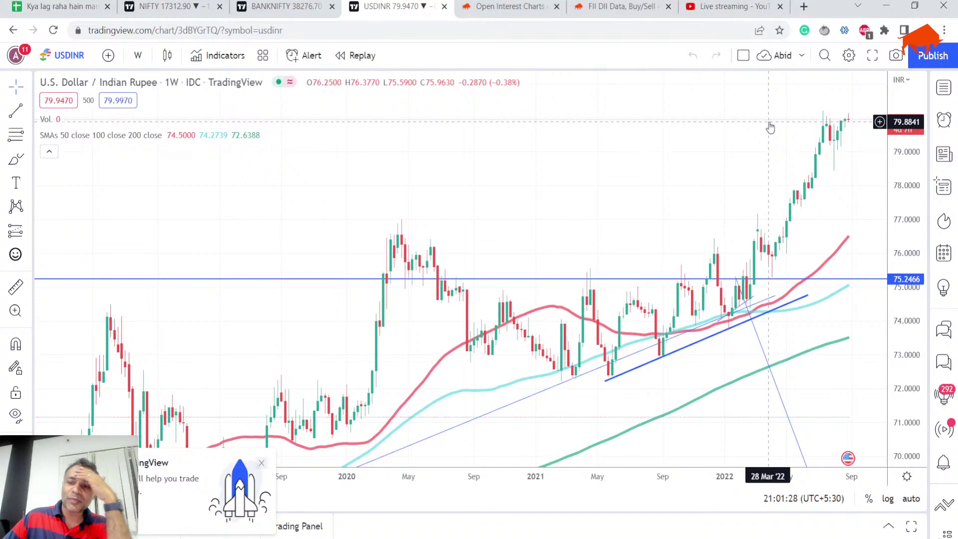
scroll(770, 127, "up", 4)
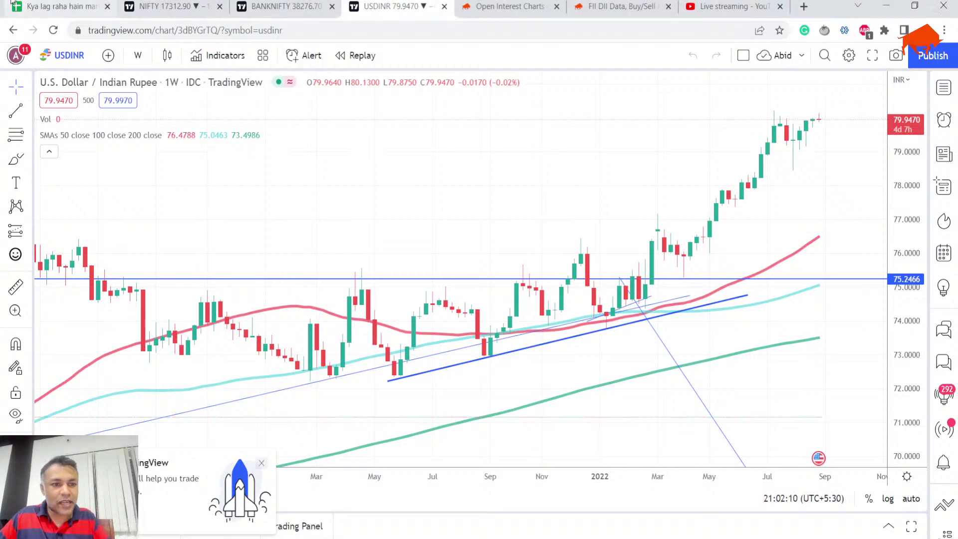
- Go back to the 'Kya lag raha hain market :)' spreadsheet showing the finished 30-Aug entry
left_click(55, 6)
mouse_move(295, 160)
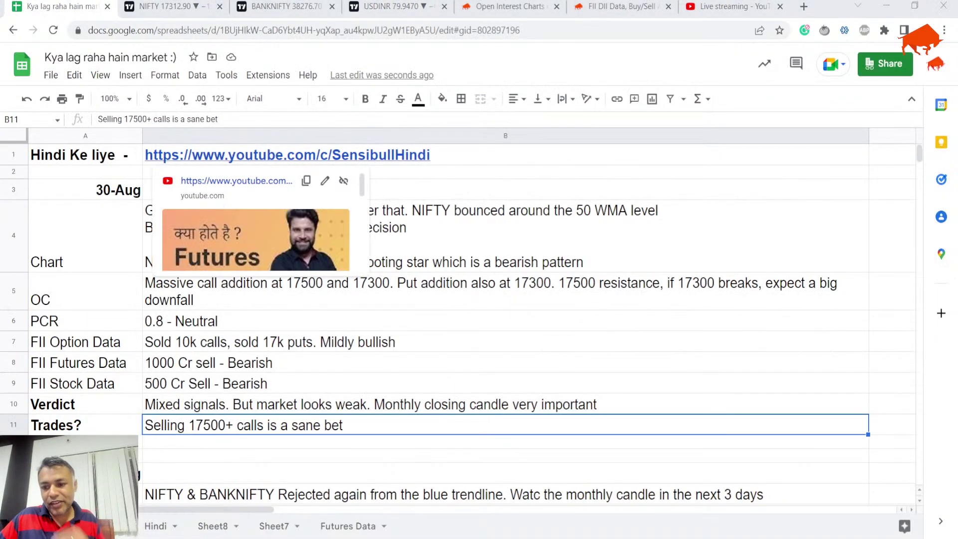